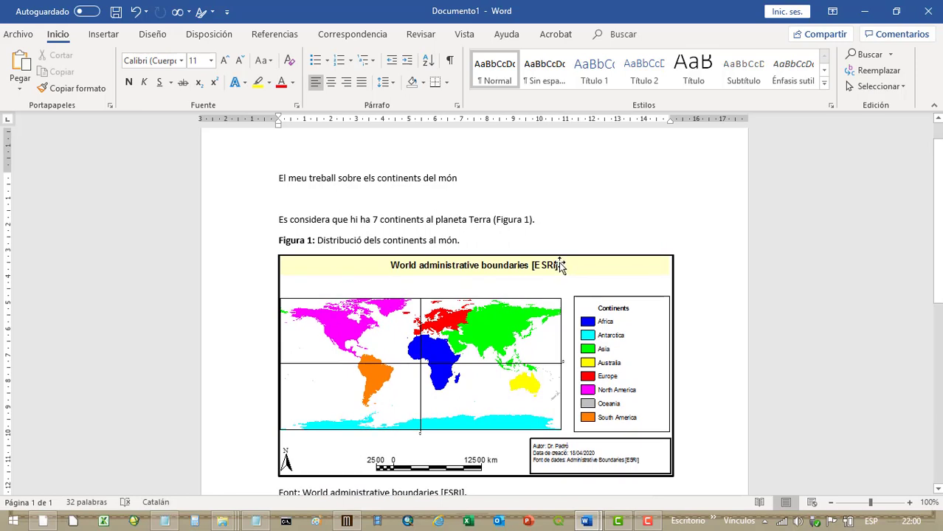
Examine the example map figure of the continents in the Word document.
text(.)
scroll(561, 265, up, 1)
scroll(560, 266, down, 2)
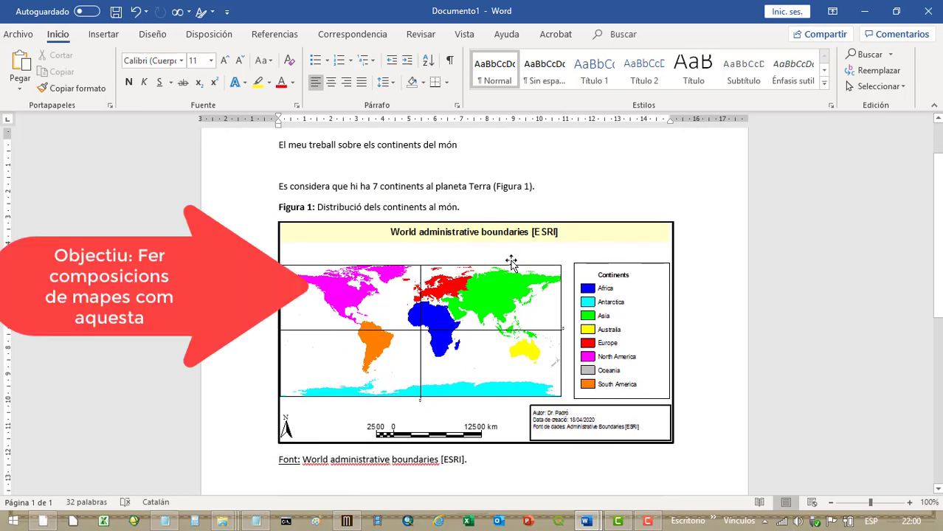
click(511, 261)
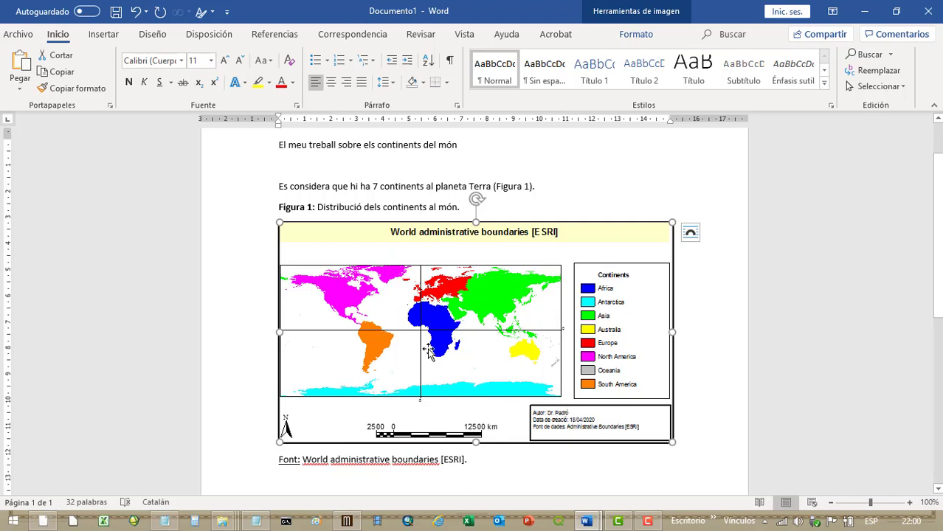
Switch to MiraMon and open the print layout of the world administrative boundaries map.
click(347, 521)
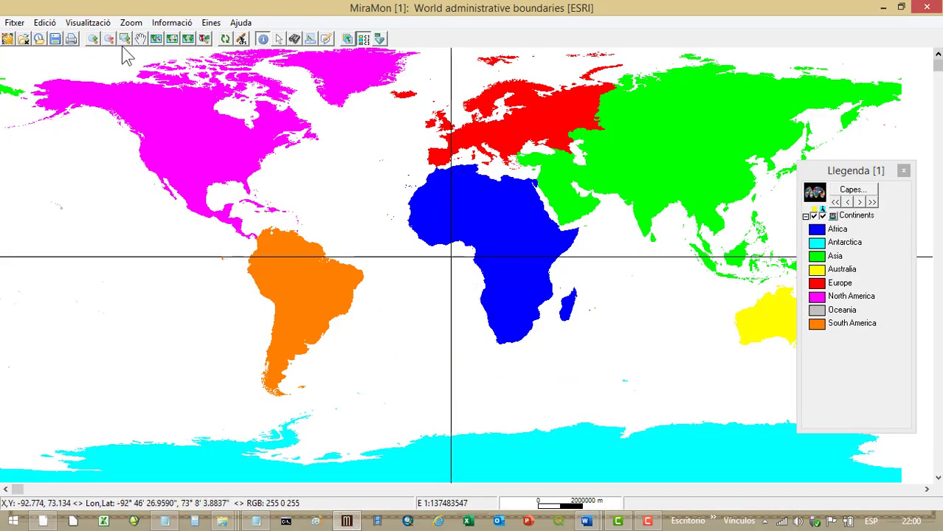
click(15, 23)
click(45, 288)
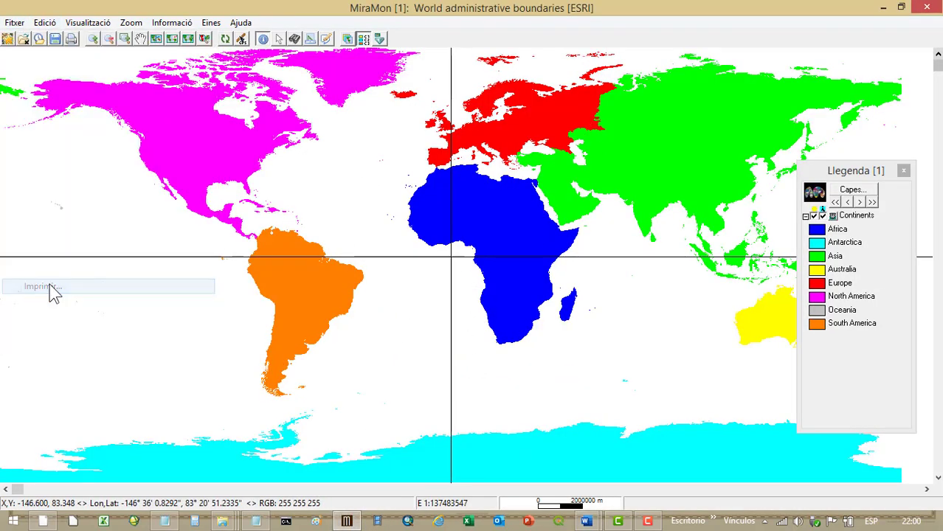
click(166, 34)
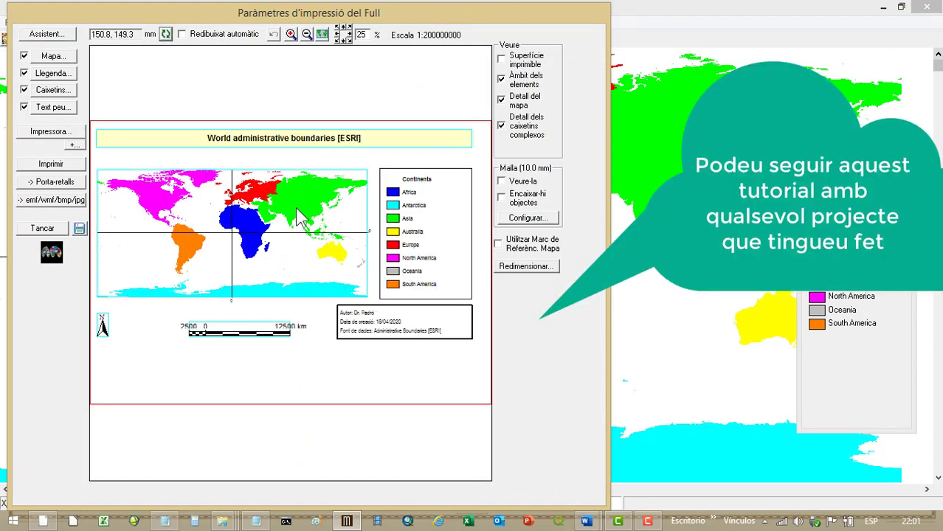
Switch back to the Word document Documento1 and review its title, map figure and source line.
mouse_move(587, 525)
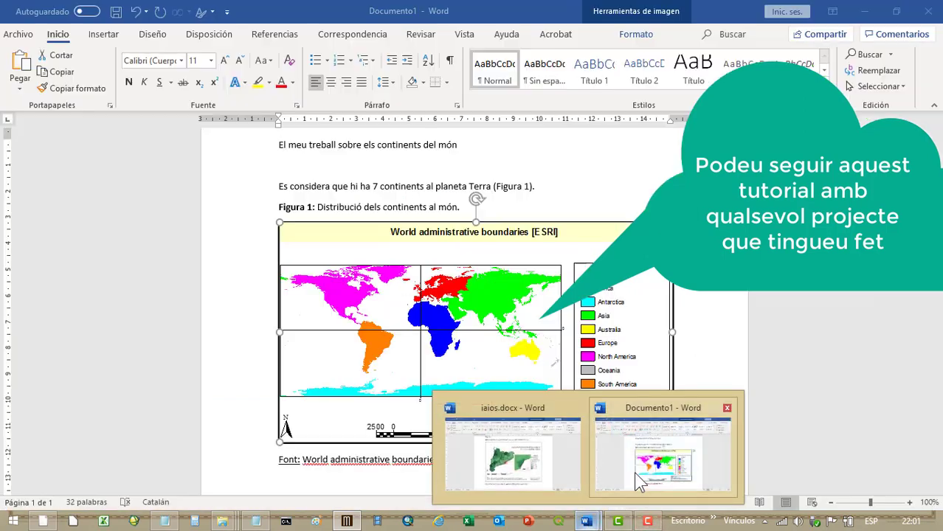
click(631, 477)
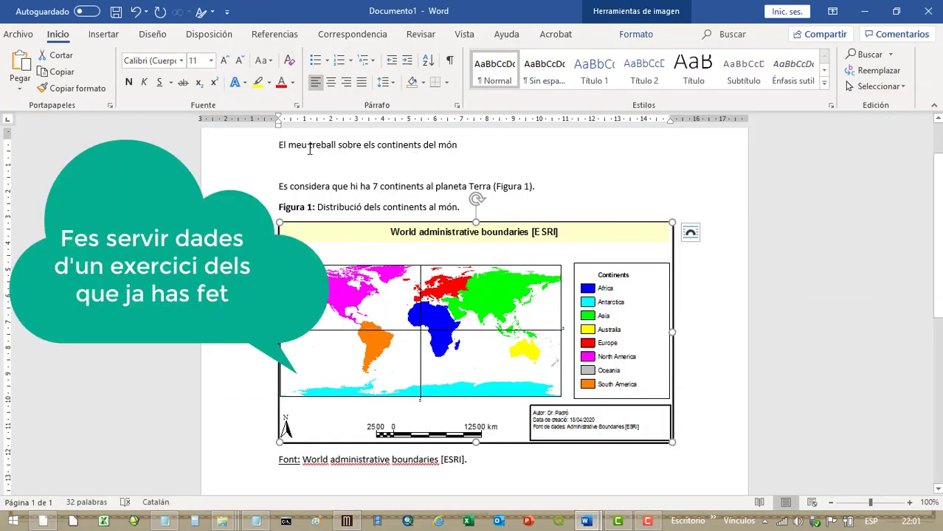
drag(281, 146, 459, 147)
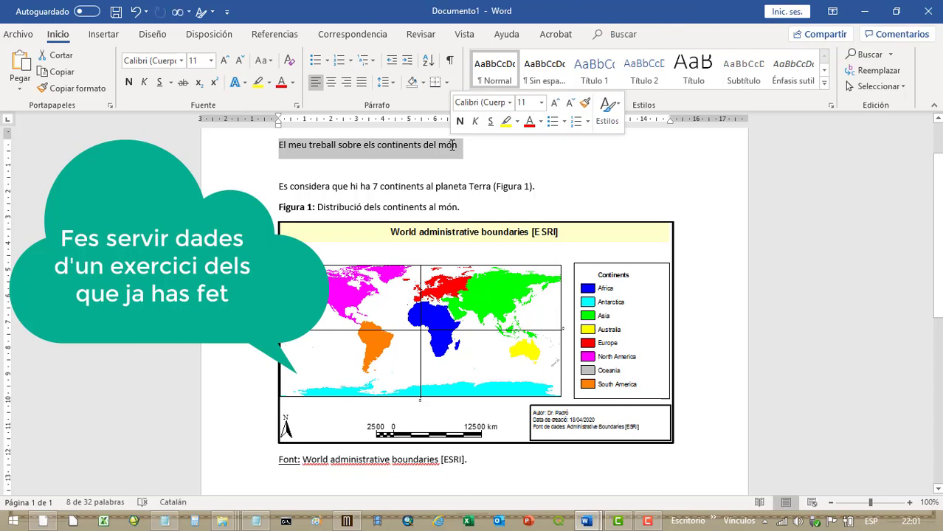
scroll(446, 265, down, 1)
scroll(404, 382, down, 1)
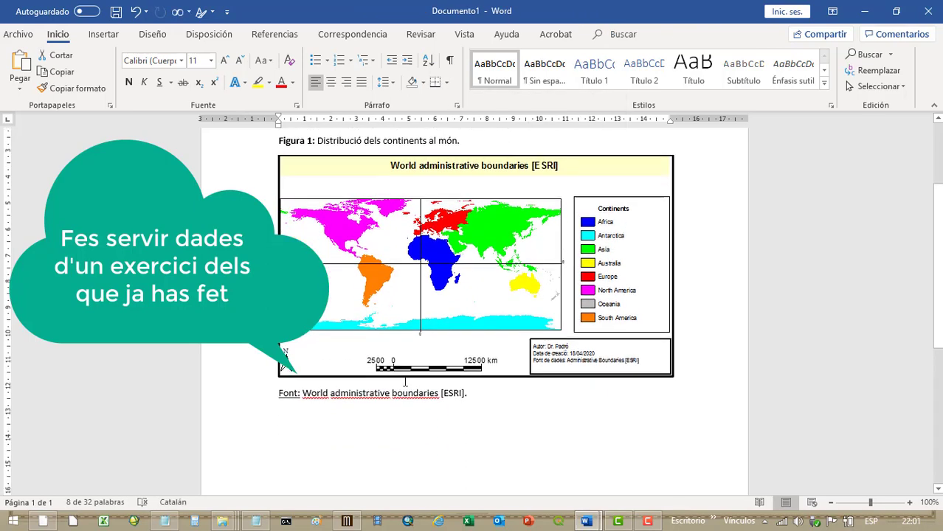
click(366, 394)
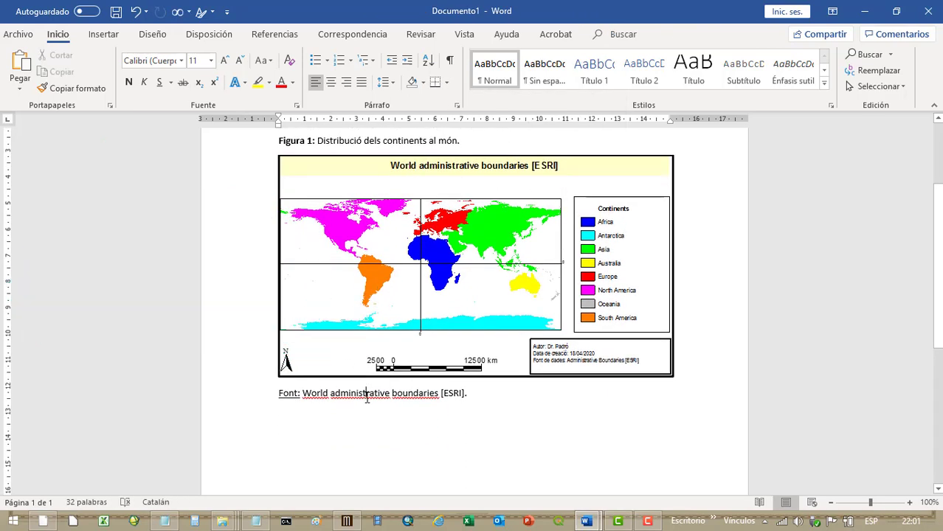
Return to MiraMon, leave the print layout and load the vector map "Límits administratius" from the "Mapes del Món" collection.
click(346, 521)
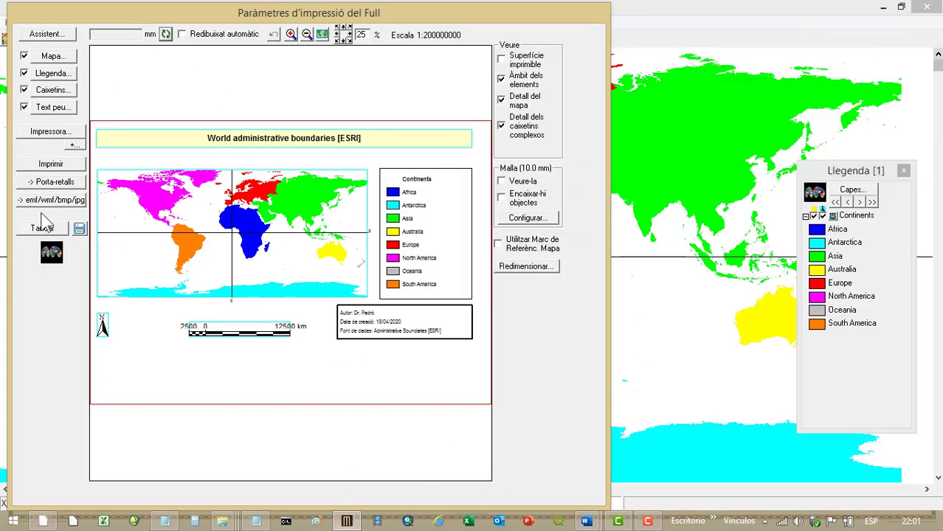
click(42, 229)
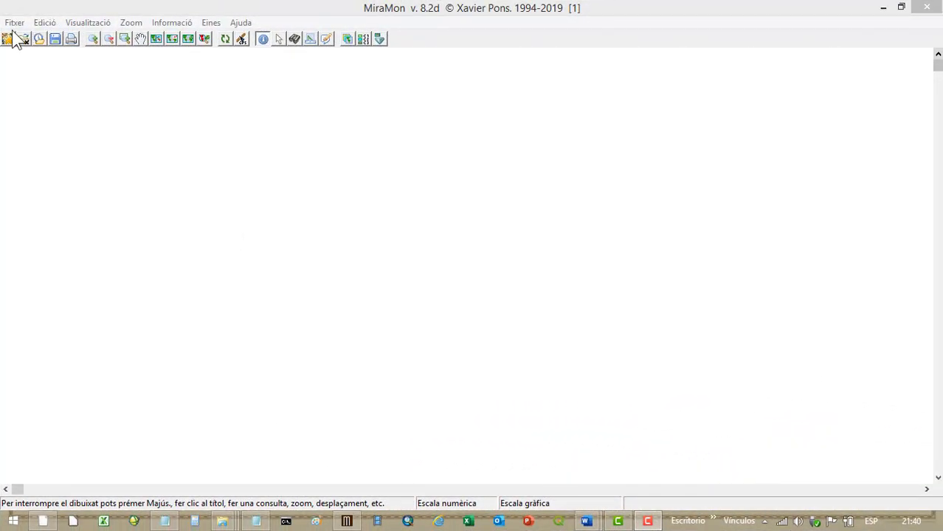
click(7, 40)
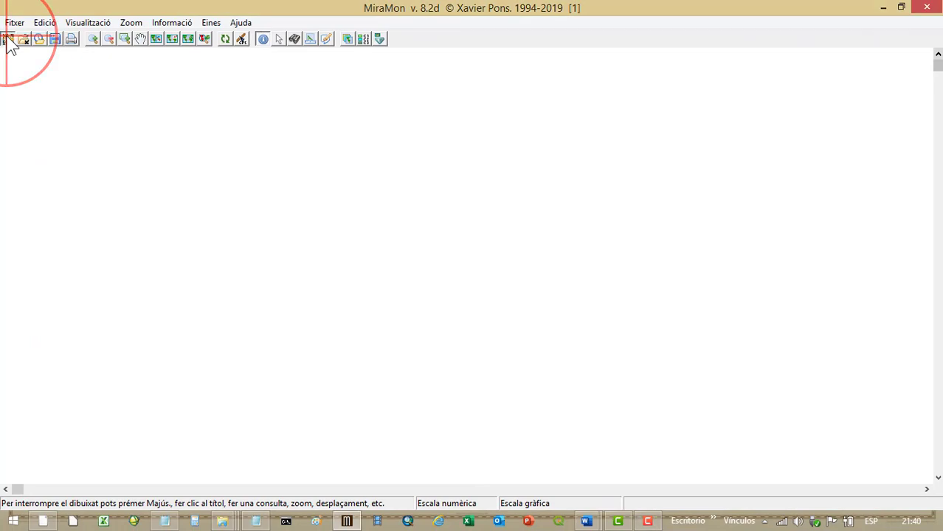
drag(29, 27, 85, 85)
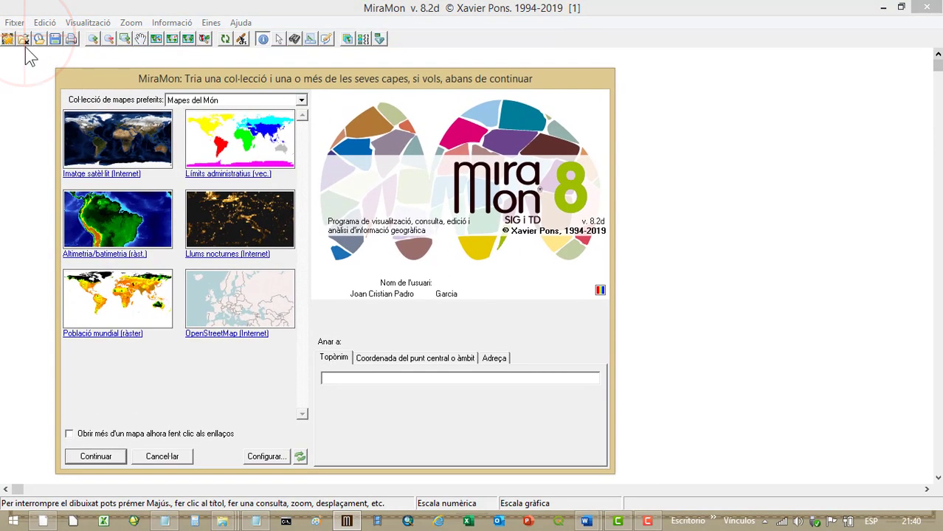
click(243, 152)
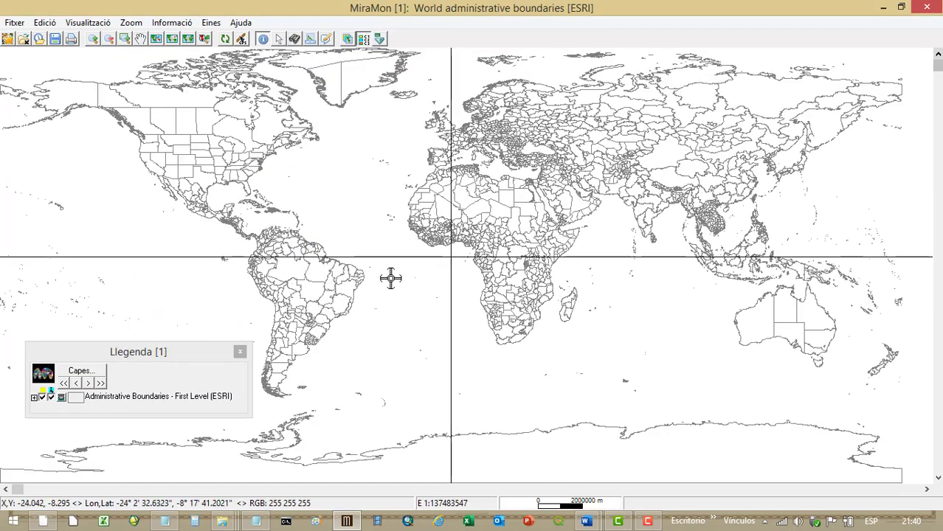
Make the legend window taller and place it over the eastern part of the world map.
drag(197, 363, 868, 178)
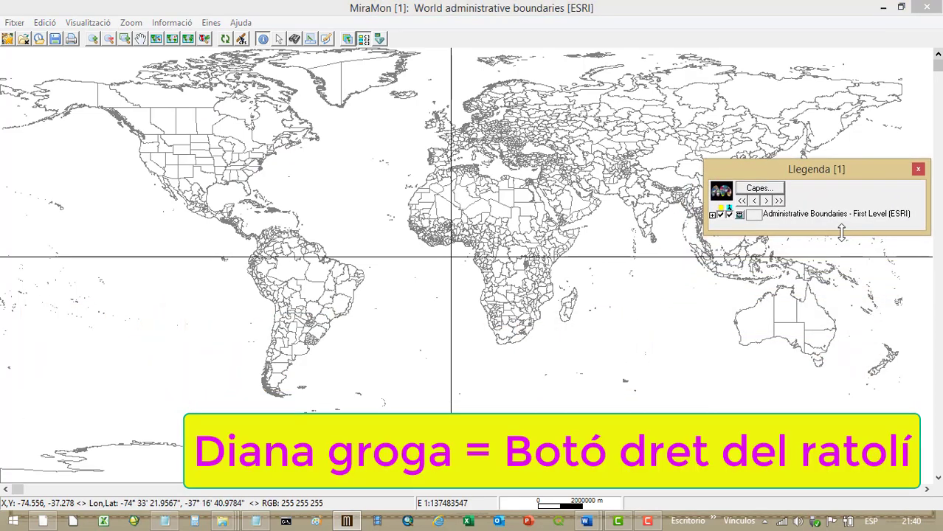
drag(841, 233, 842, 434)
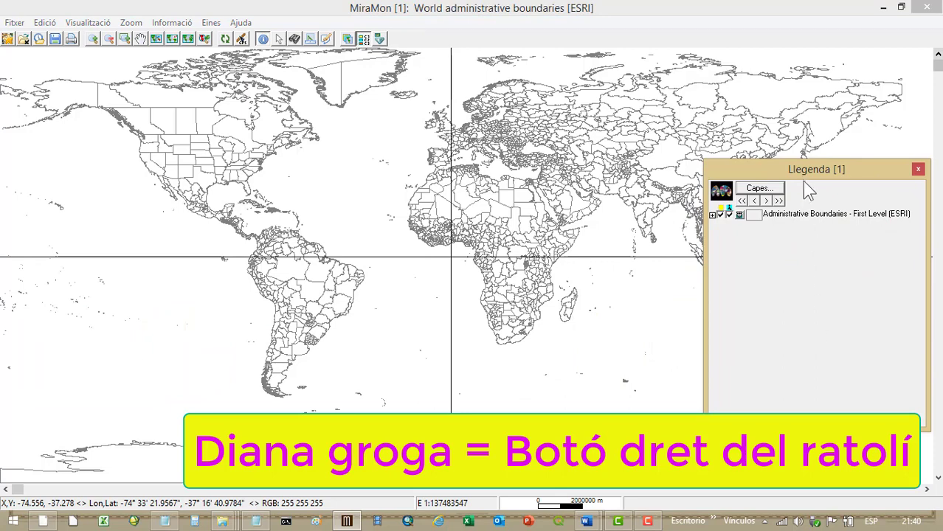
drag(802, 170, 796, 78)
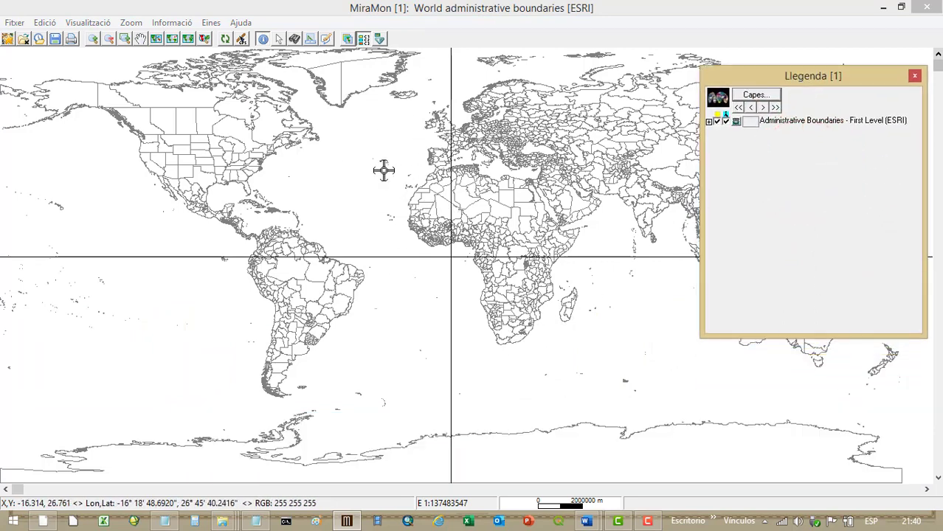
Set the Administrative Boundaries layer to draw its polygons without borders and with a fill colour per object.
click(347, 42)
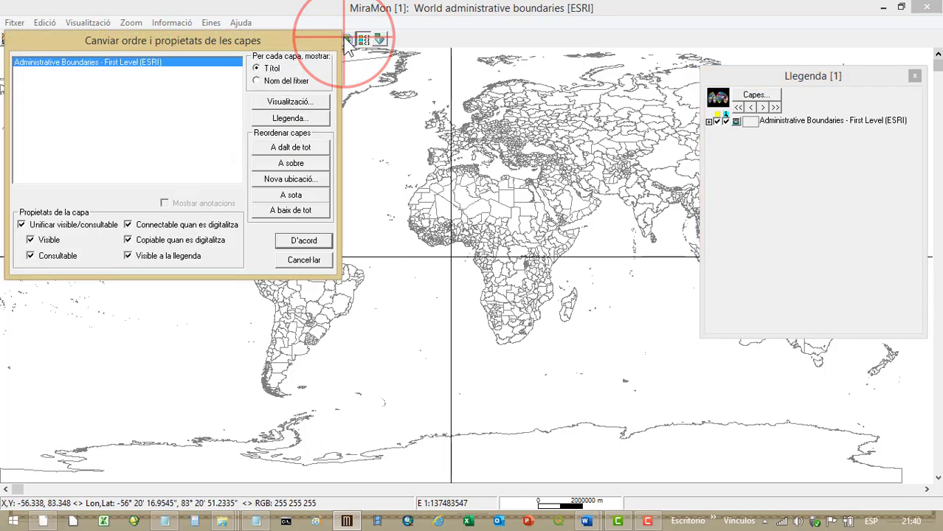
drag(242, 41, 773, 207)
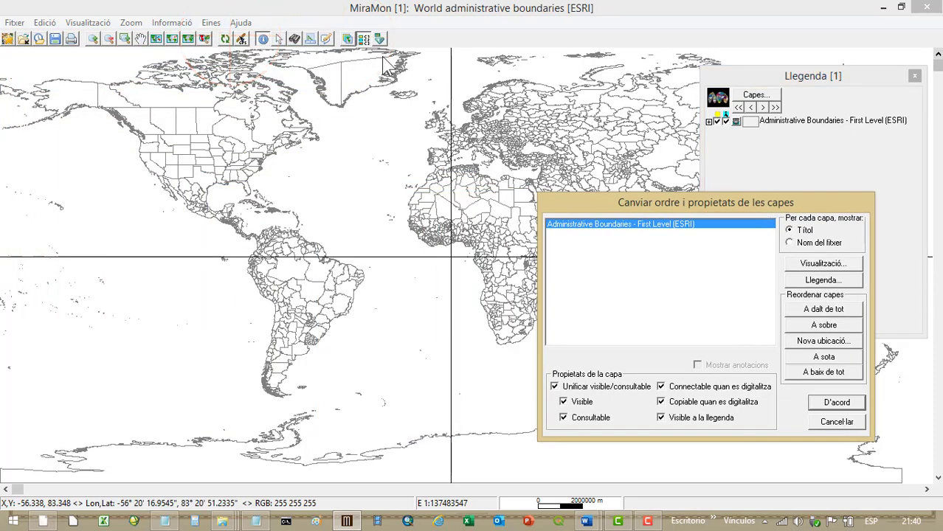
click(823, 264)
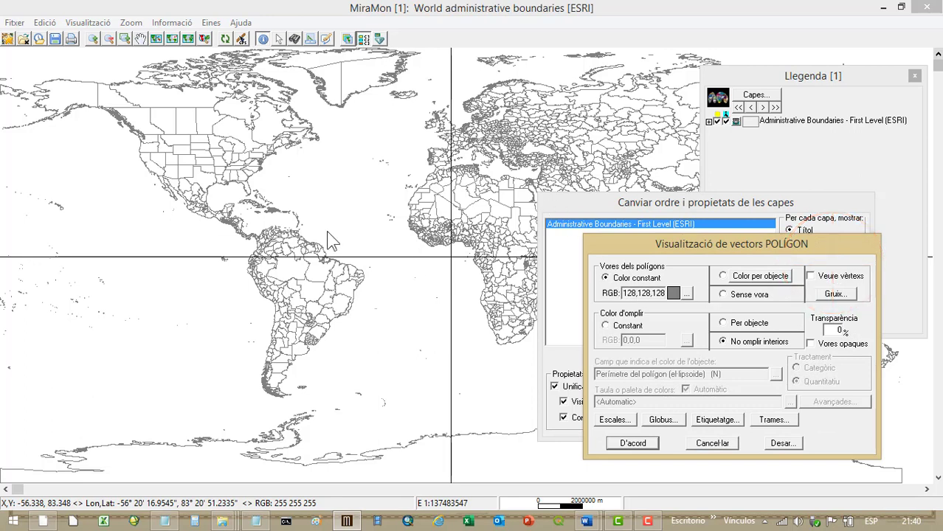
click(745, 295)
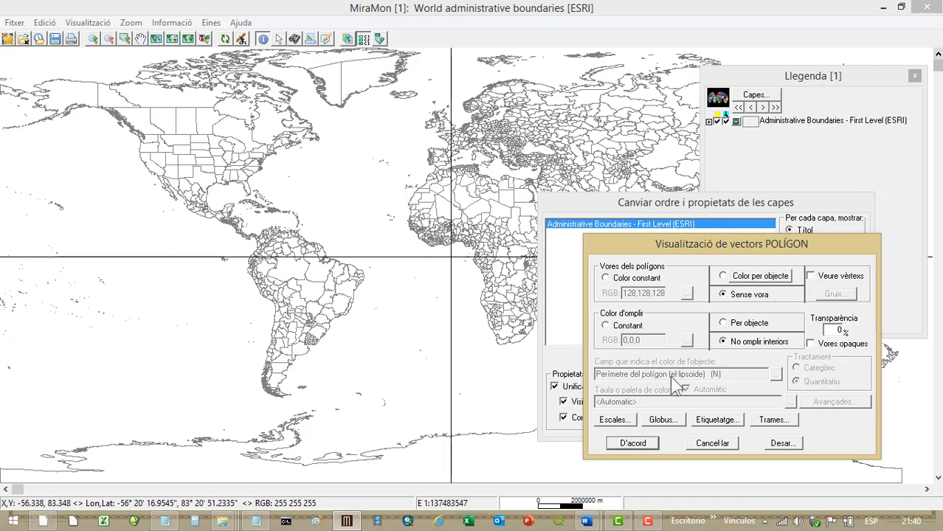
click(737, 325)
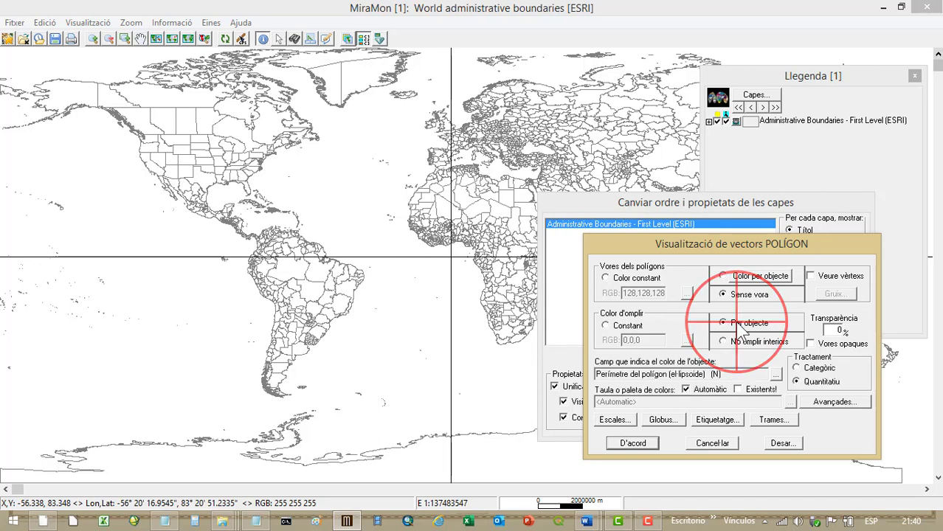
Choose the Continent field as the source of the polygon fill colours and apply the layer's display settings.
click(776, 374)
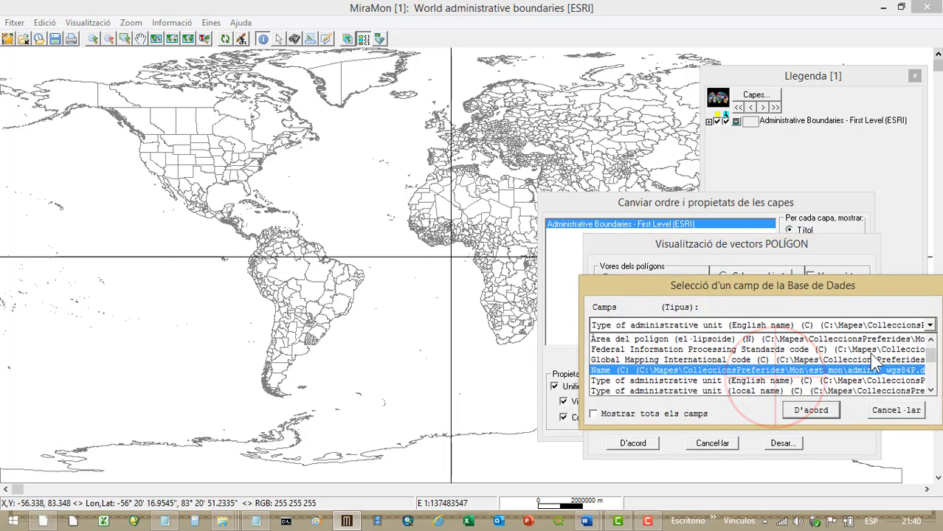
drag(929, 350, 931, 378)
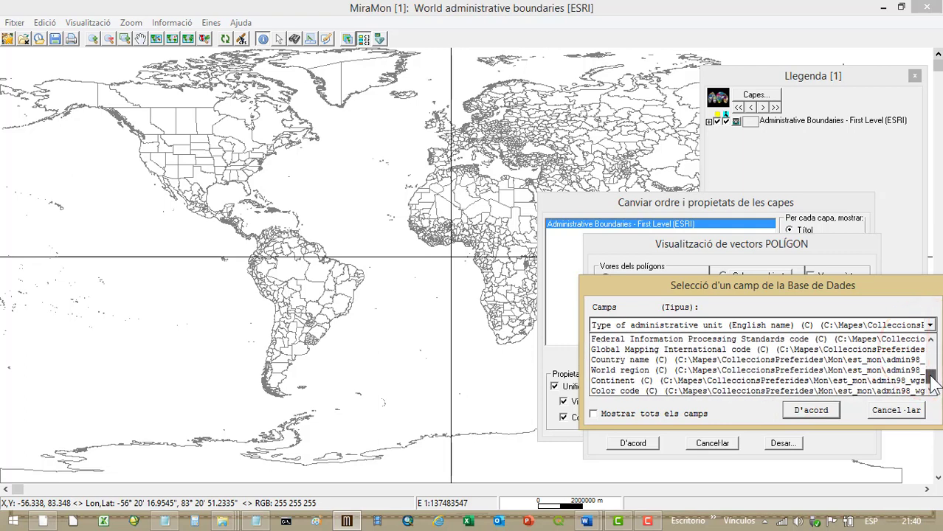
click(790, 381)
click(789, 380)
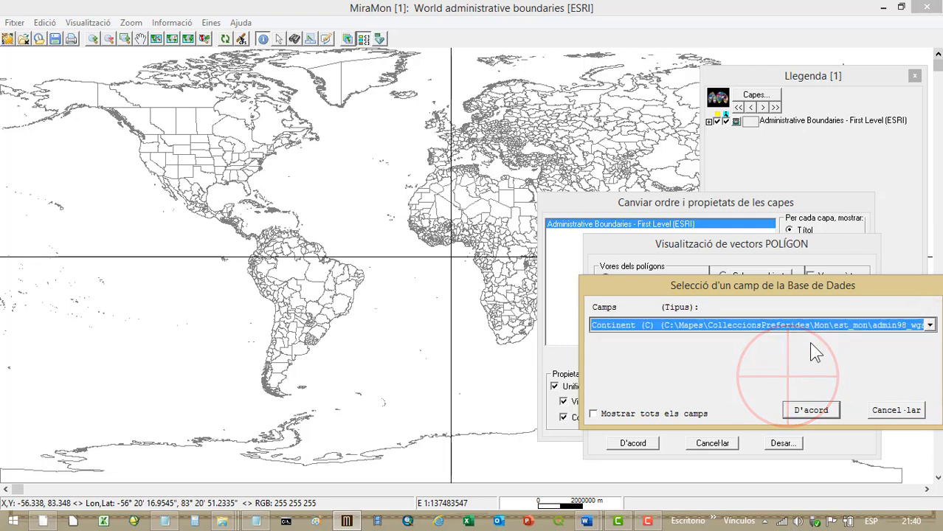
click(812, 411)
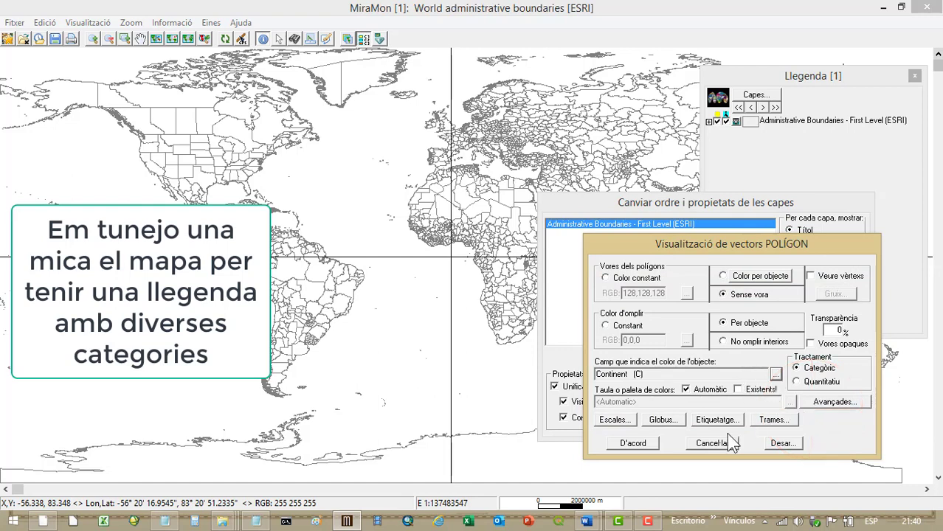
click(629, 445)
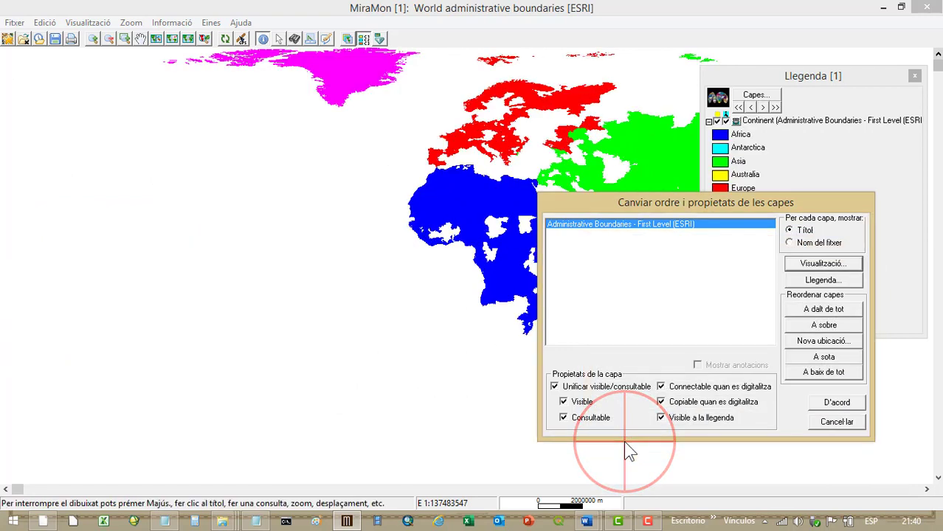
click(819, 406)
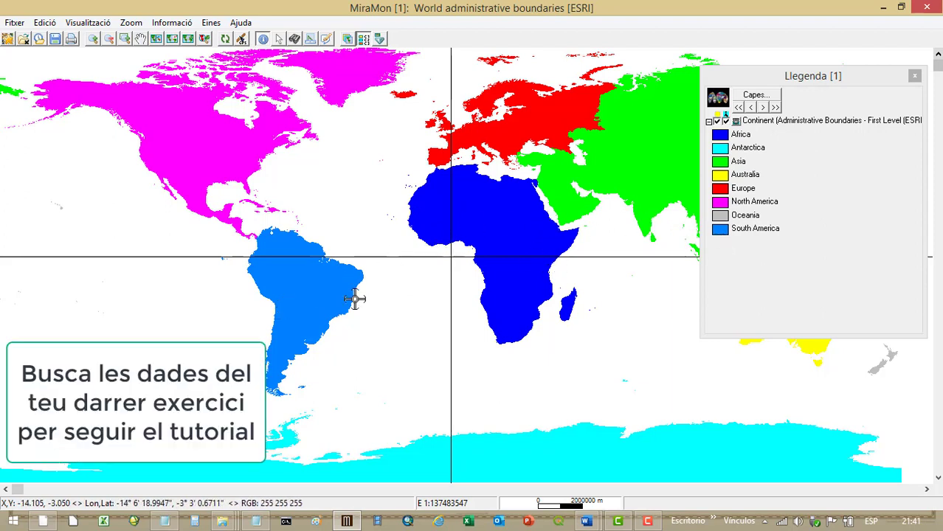
Change the South America category's colour to orange in the legend.
click(720, 230)
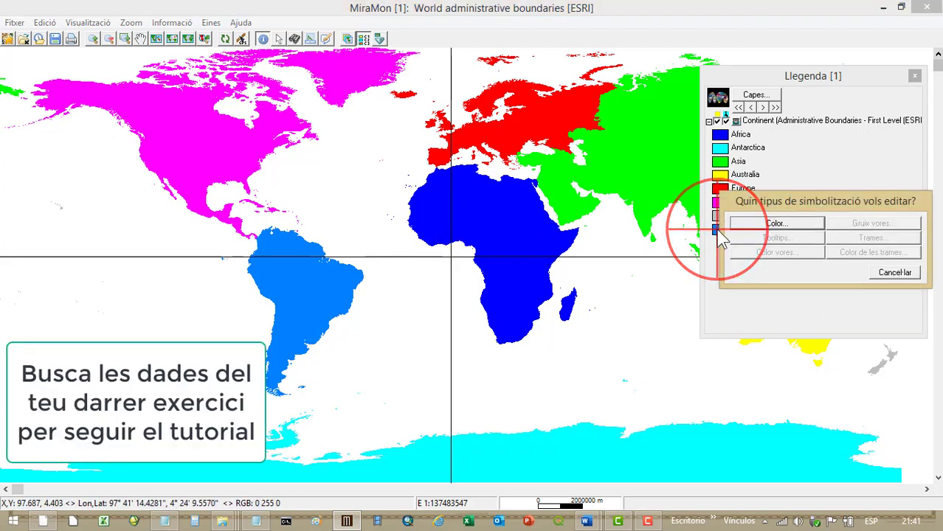
click(745, 223)
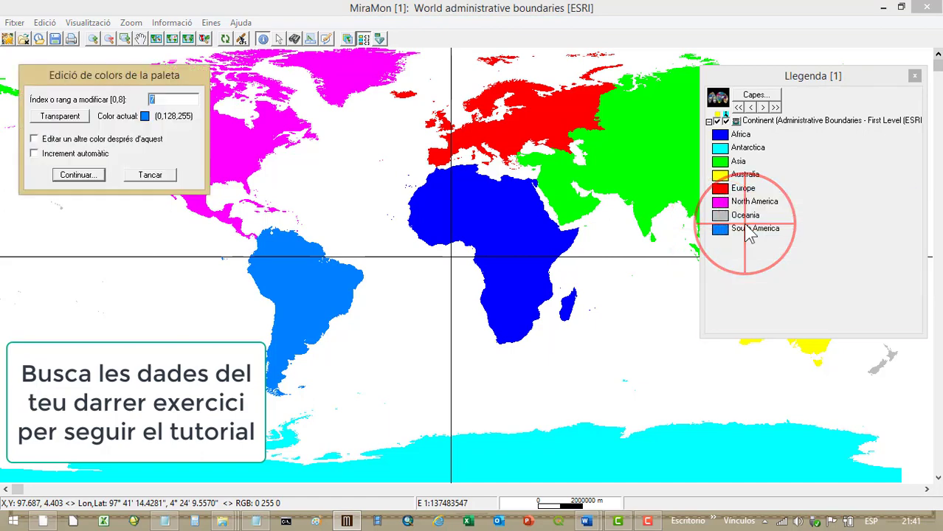
click(93, 178)
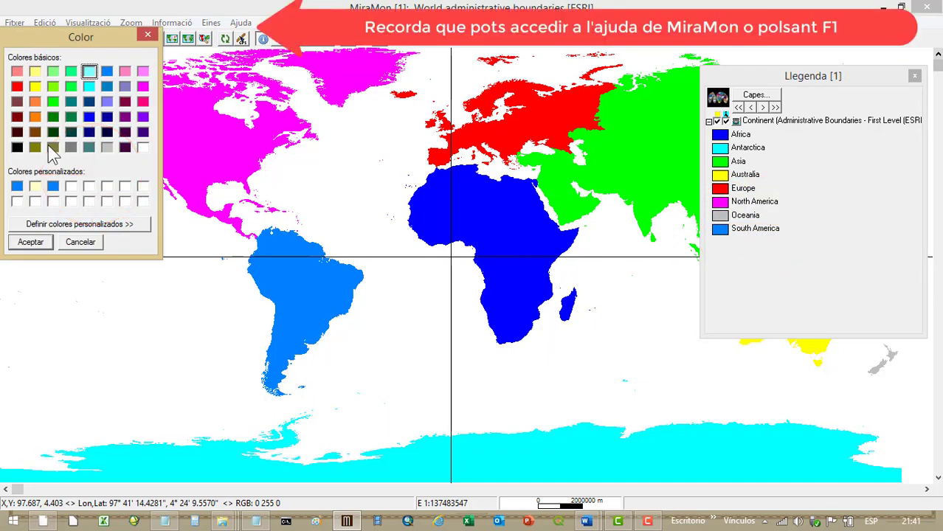
click(35, 117)
click(30, 242)
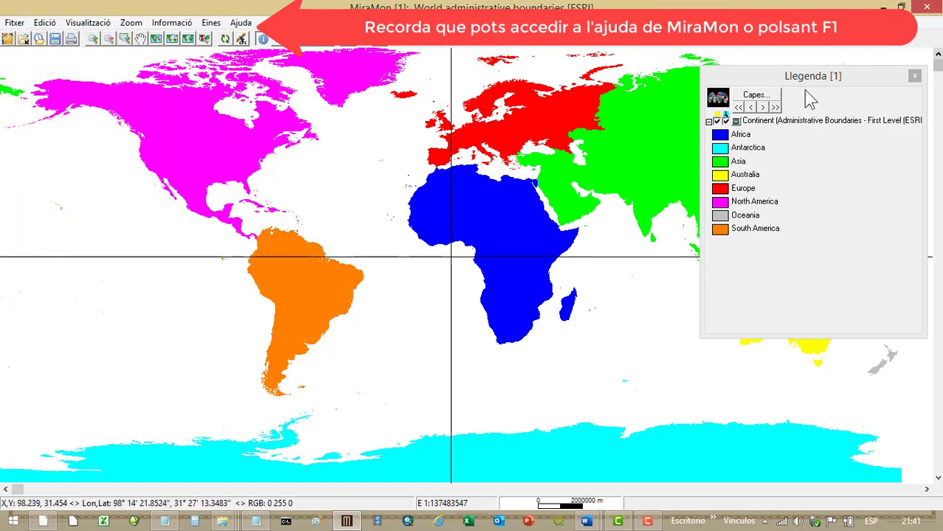
Narrow the legend window and move it lower so that it covers less of Asia.
drag(701, 229, 810, 230)
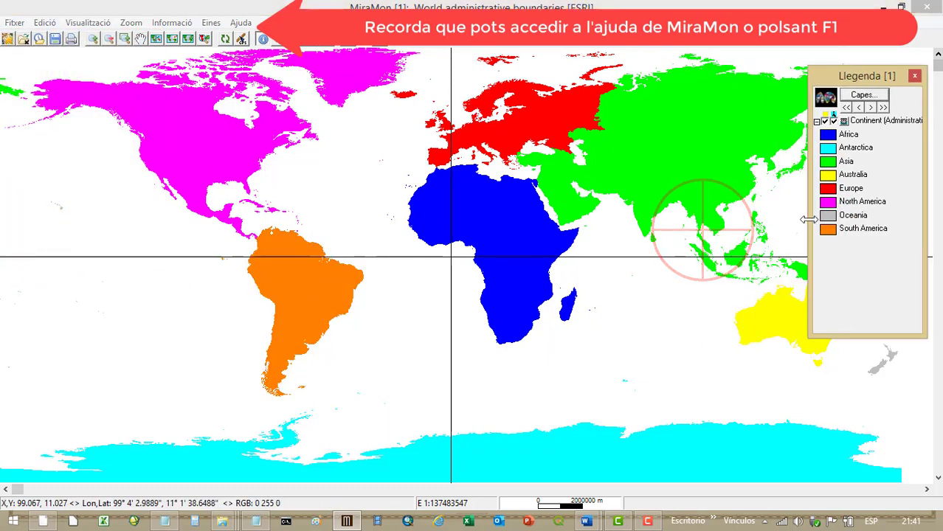
click(837, 80)
drag(839, 82, 827, 176)
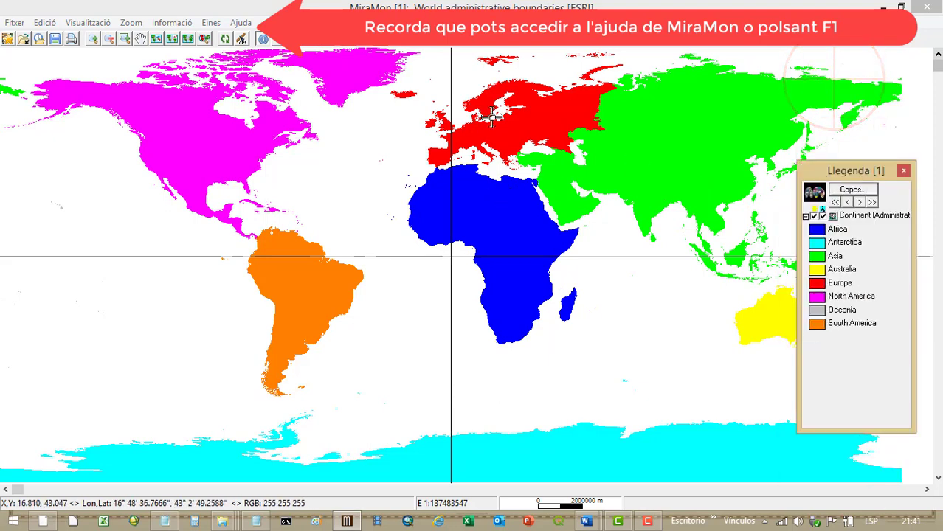
Open the print sheet settings for the world map, uncover the map behind them and start the print assistant.
click(12, 23)
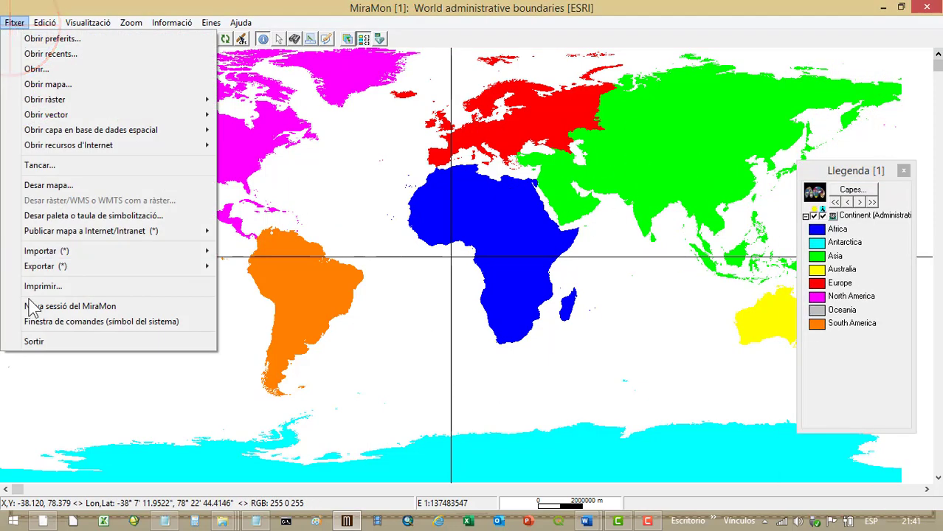
click(50, 291)
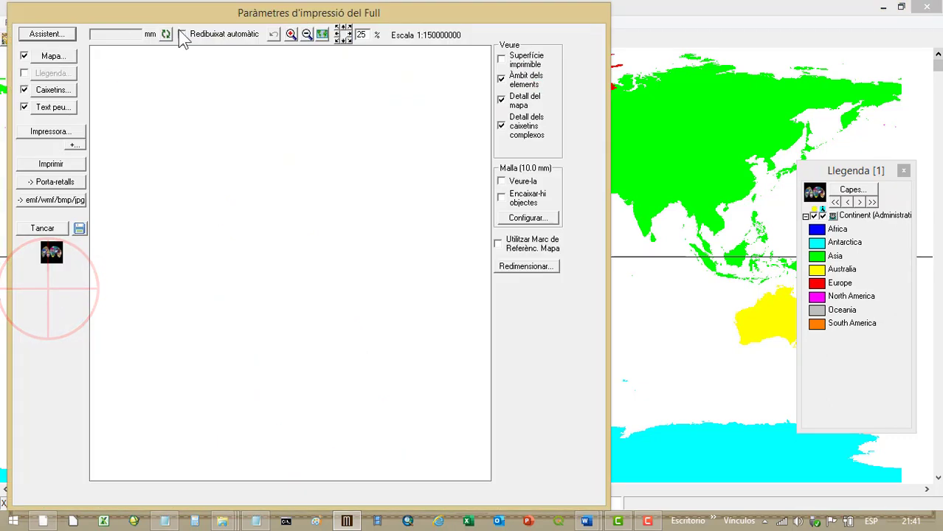
drag(152, 14, 319, 19)
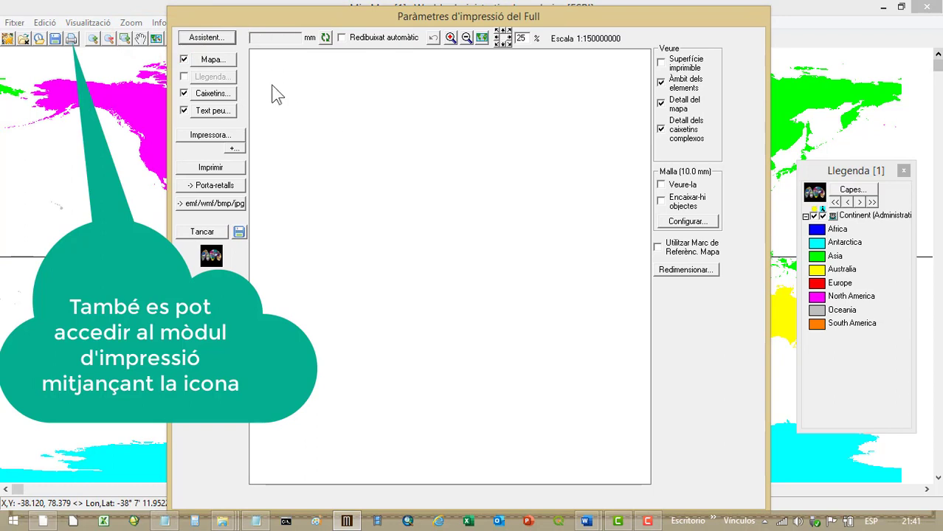
click(222, 39)
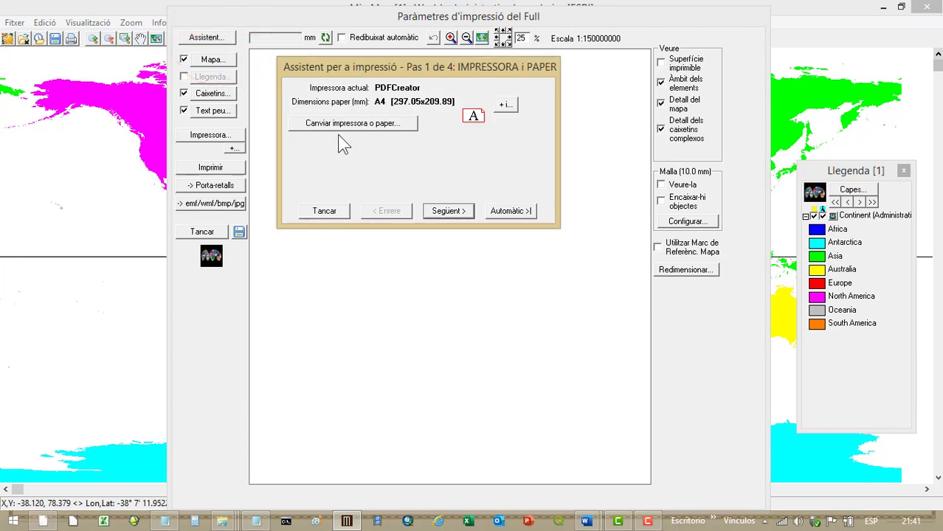
click(397, 126)
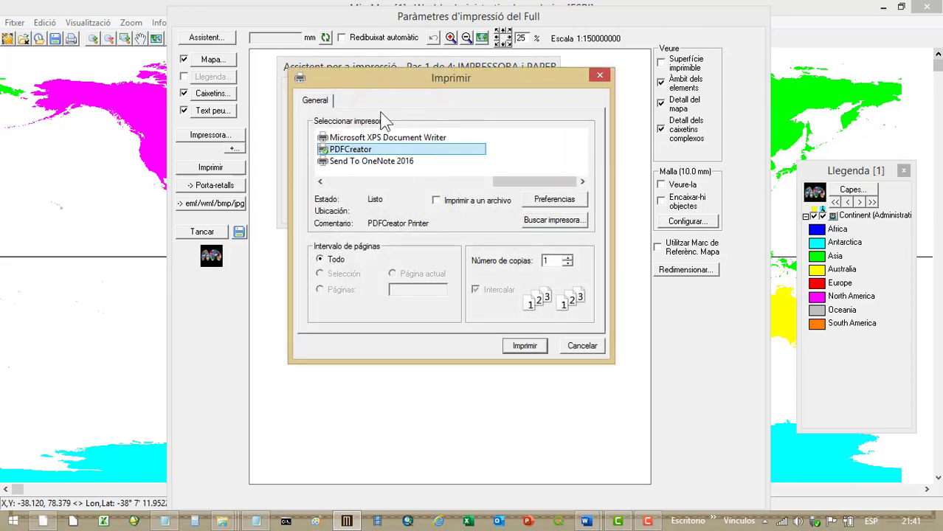
drag(389, 79, 155, 74)
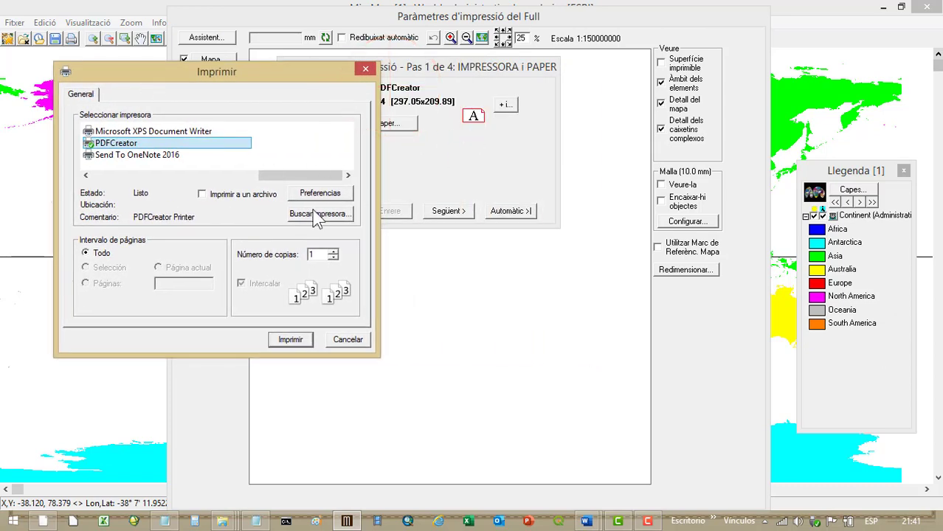
click(319, 194)
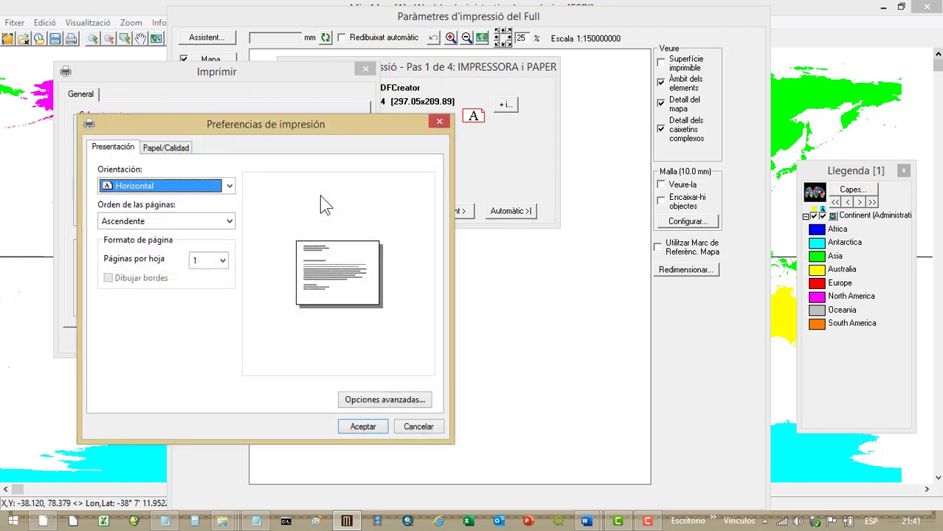
click(230, 188)
click(197, 212)
click(364, 427)
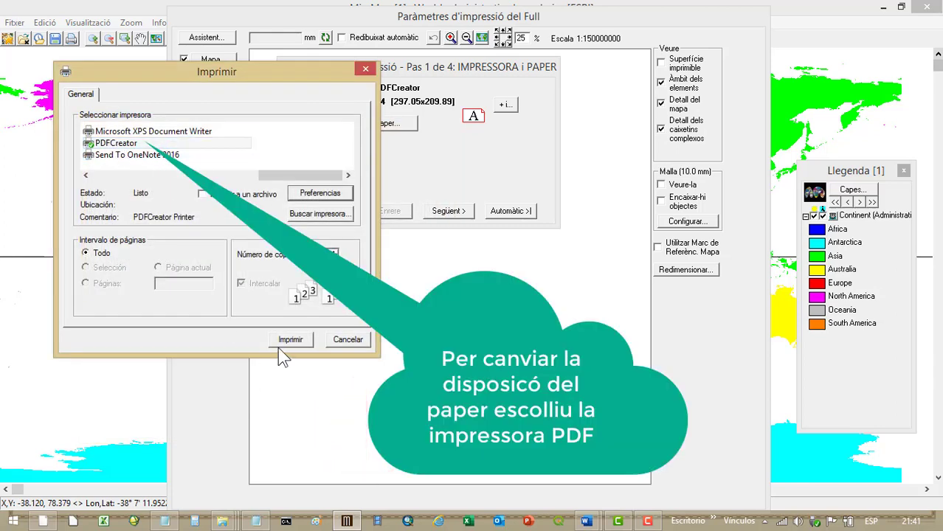
click(344, 341)
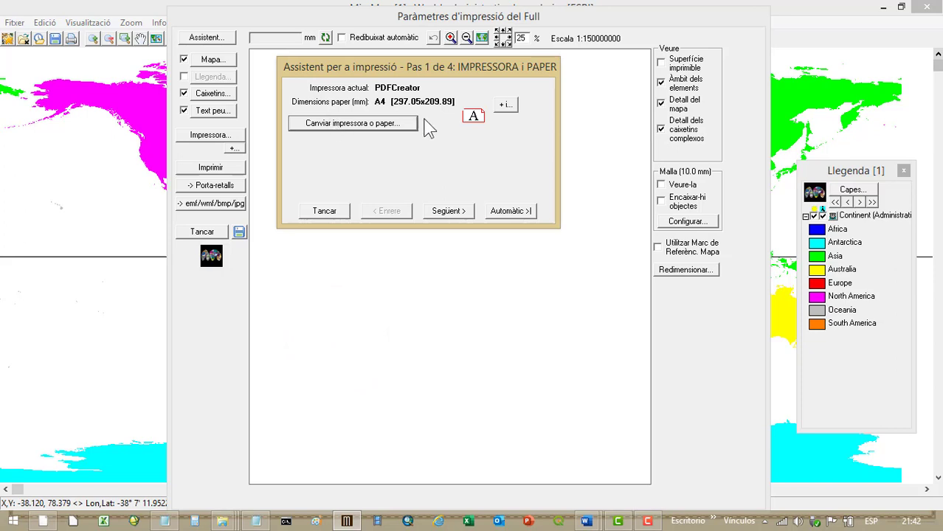
Accept the PDFCreator A4 paper, the map extent by envelope and the user template Hori_Usuari.mmm adapted to the paper size.
click(448, 214)
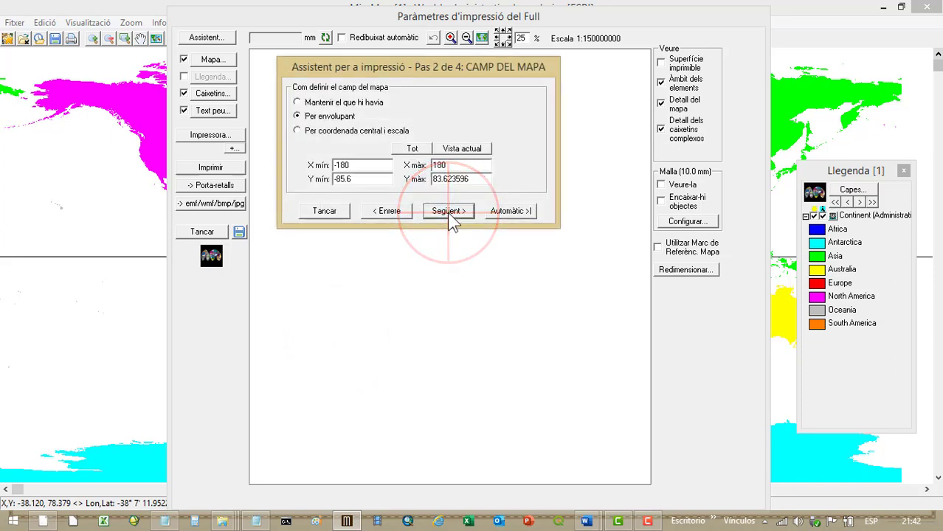
drag(377, 68, 565, 140)
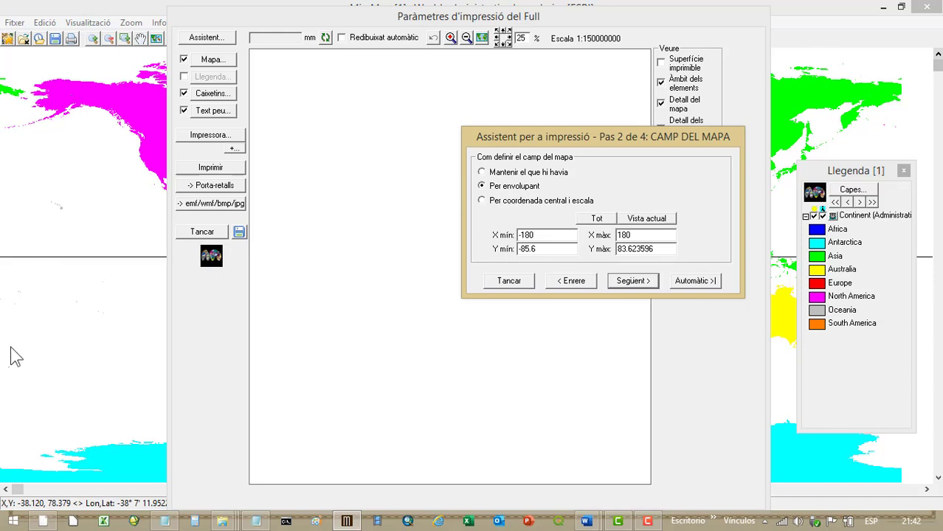
click(624, 285)
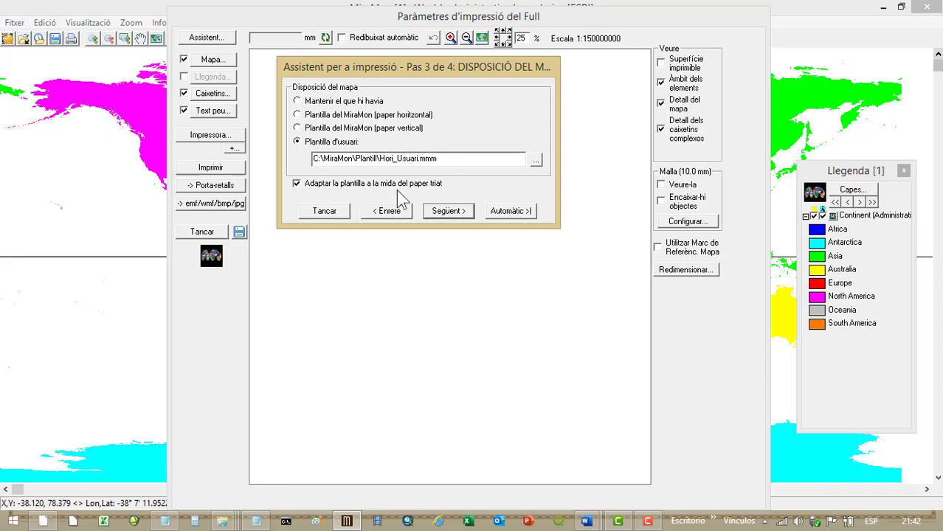
click(449, 214)
Exclude the print date and time and the numeric scale from the layout elements and finish the print assistant.
click(390, 68)
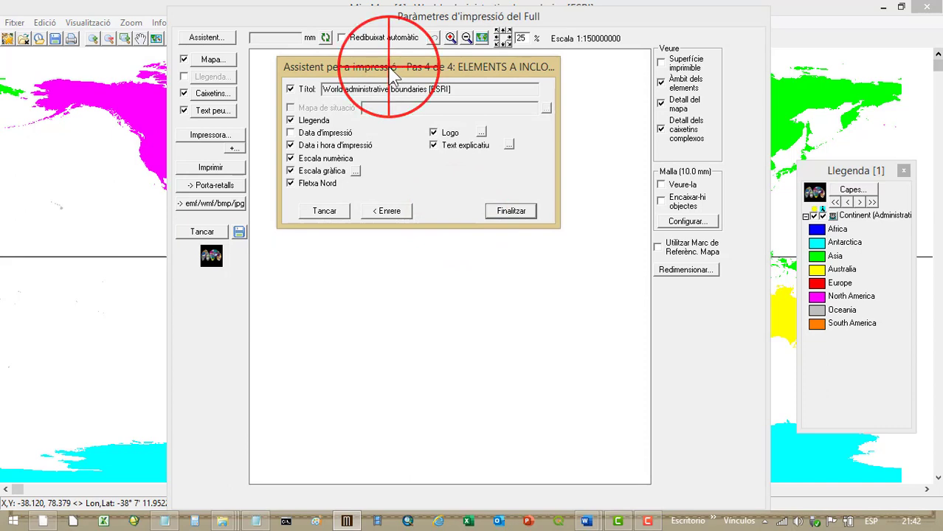
drag(392, 74, 670, 273)
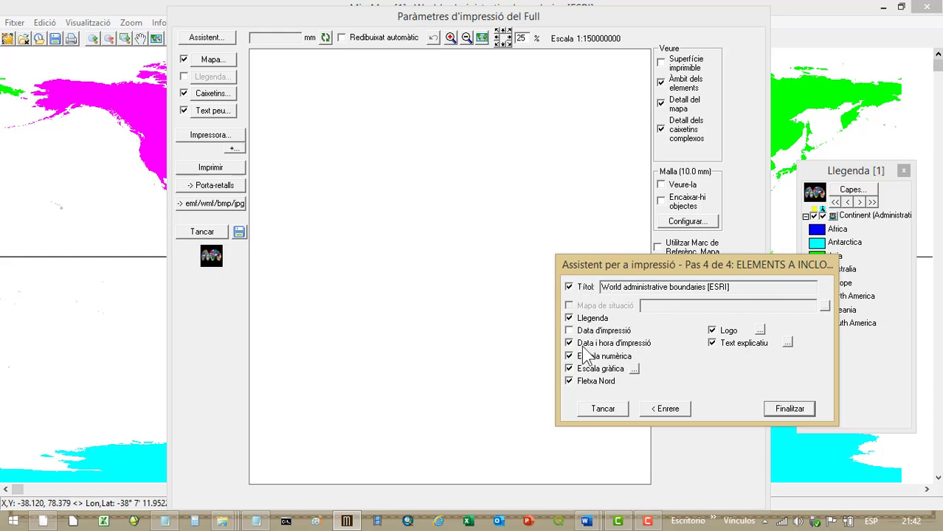
click(570, 344)
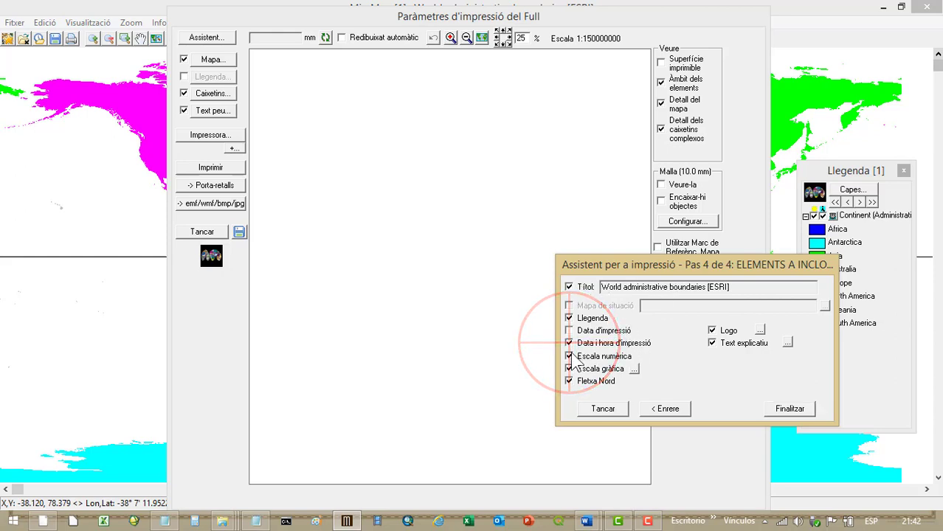
click(568, 345)
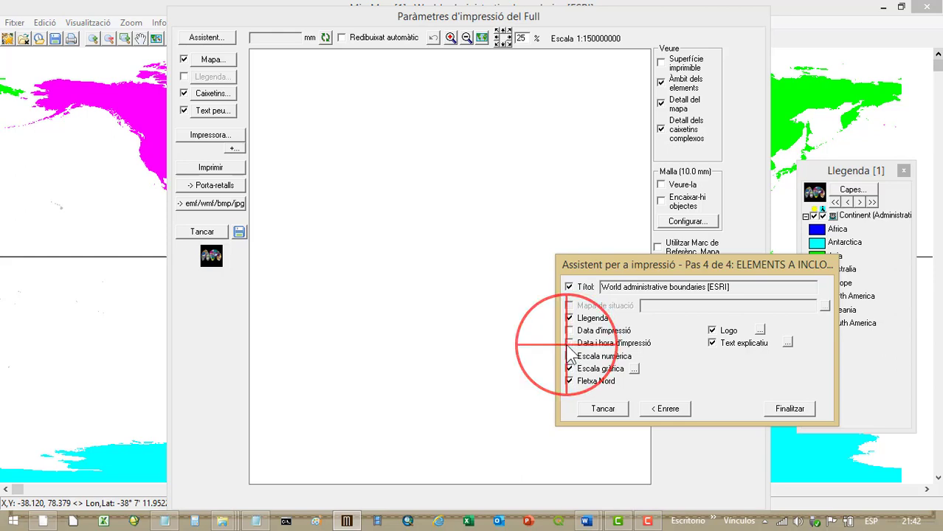
click(570, 358)
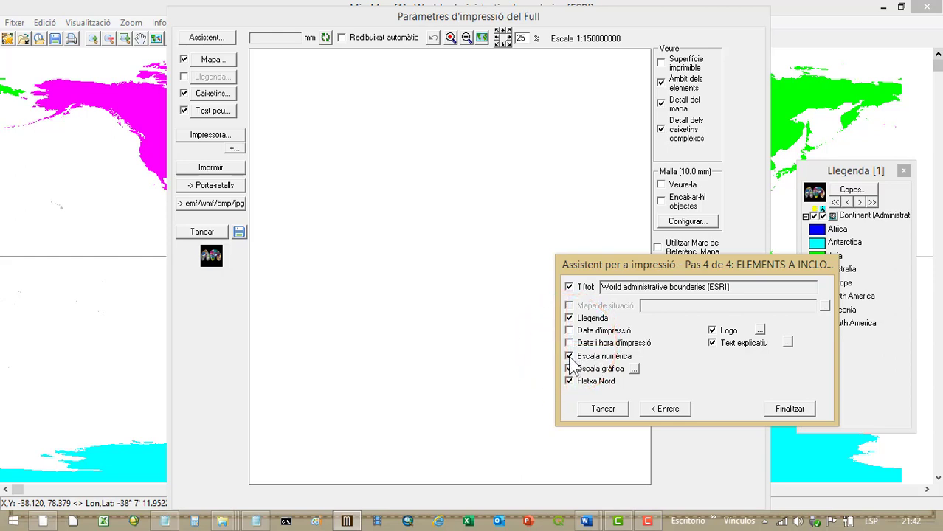
click(569, 357)
click(790, 410)
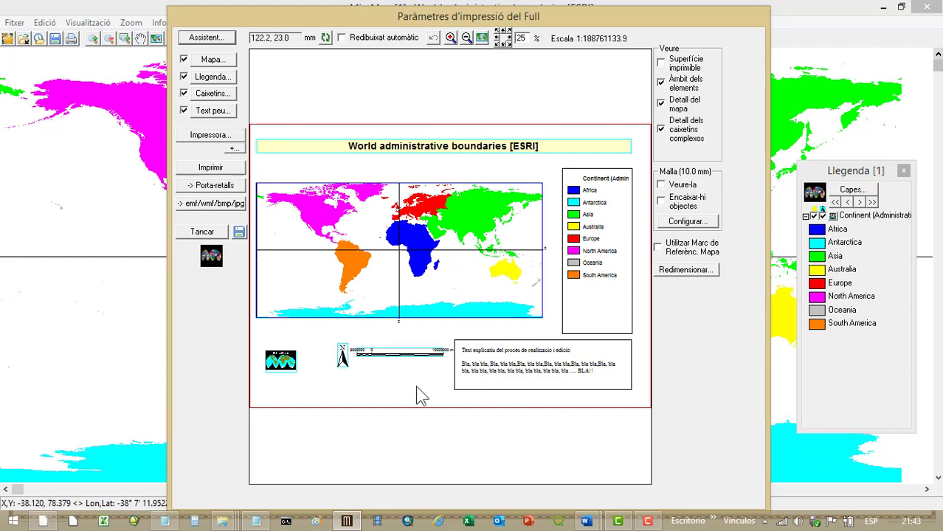
Delete the MiraMon logo box from the print layout.
click(276, 364)
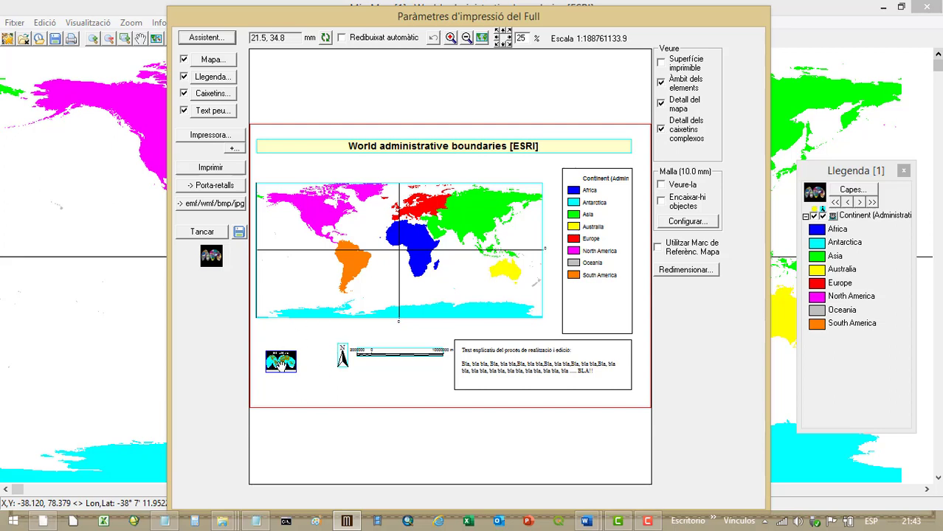
right_click(274, 362)
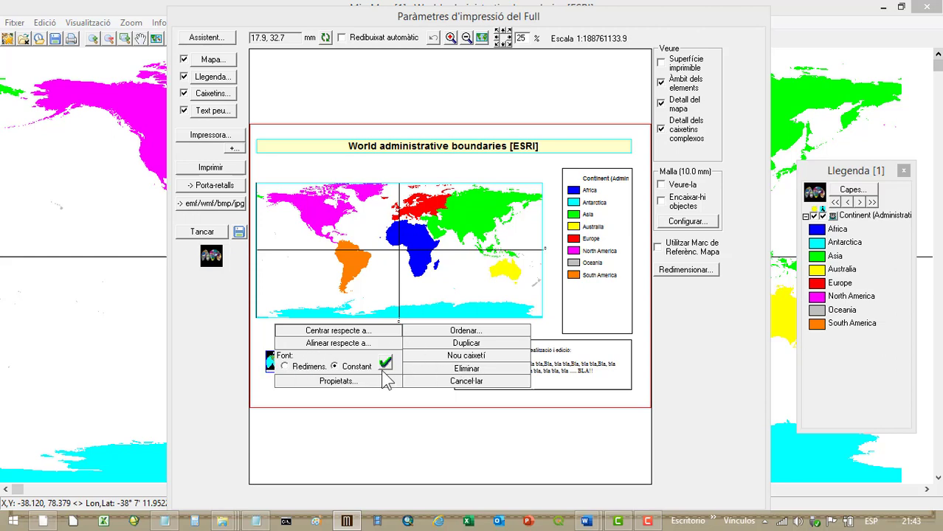
click(455, 370)
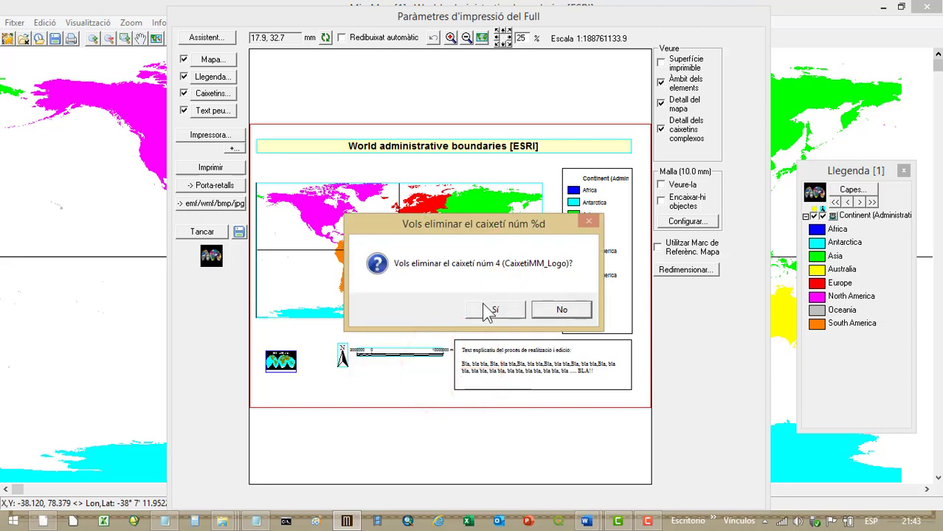
click(486, 306)
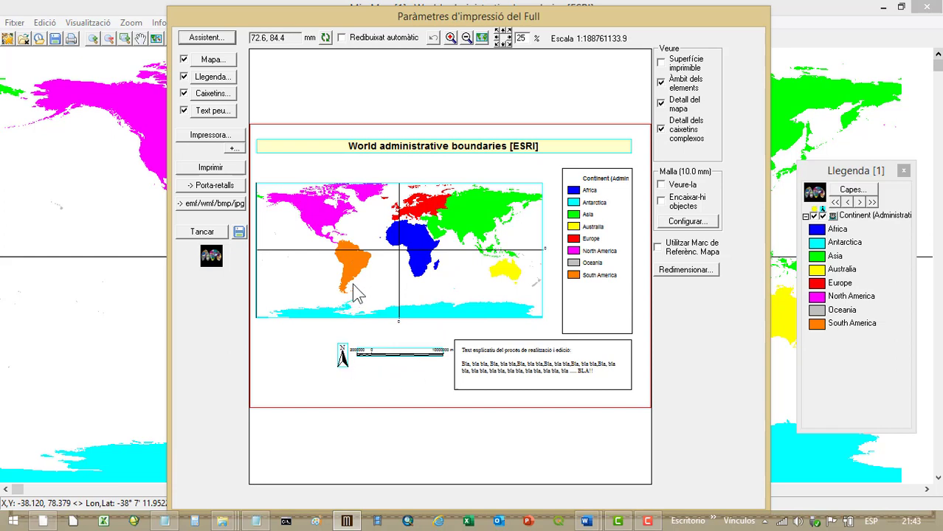
Set the height of the title box to 15 mm.
right_click(374, 146)
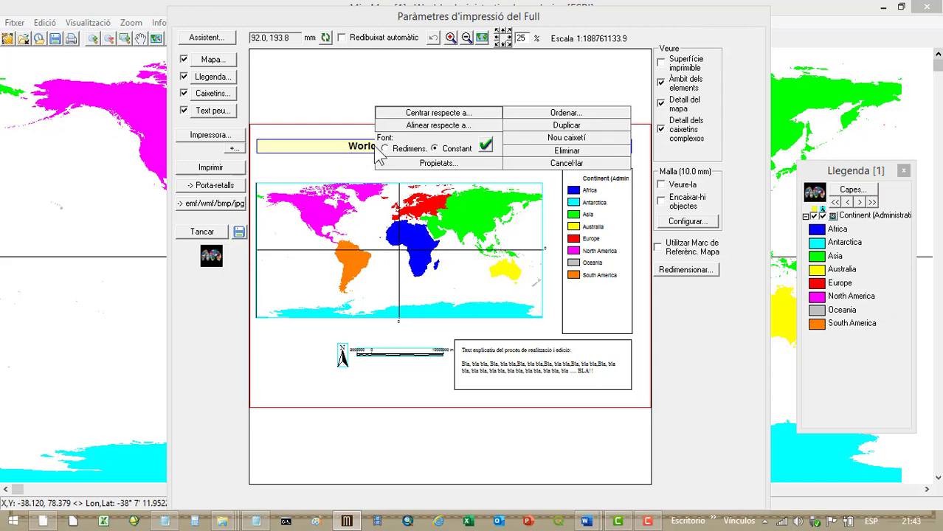
click(417, 163)
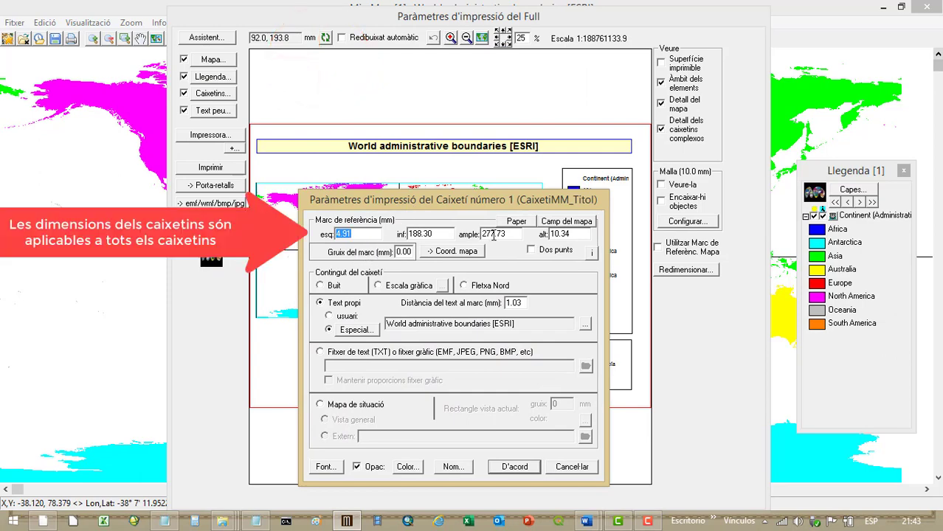
drag(581, 234, 550, 235)
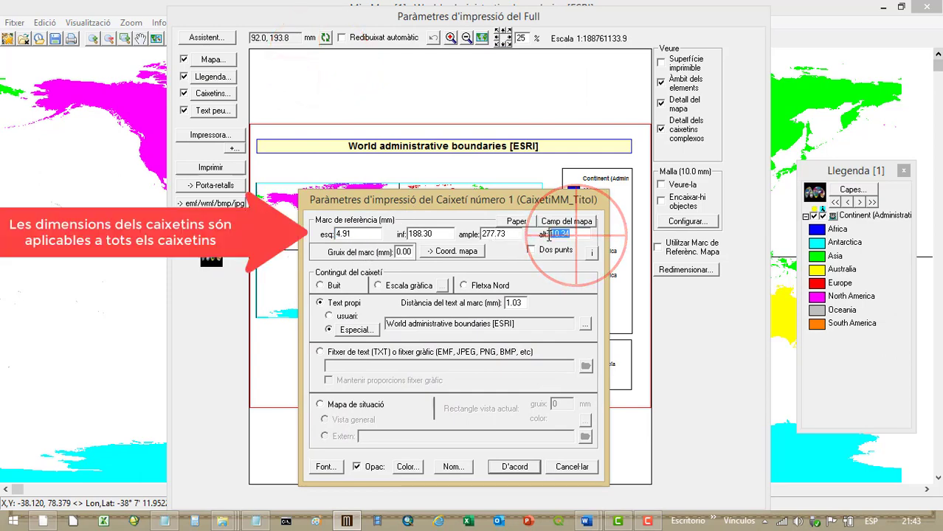
text(15)
key(Return)
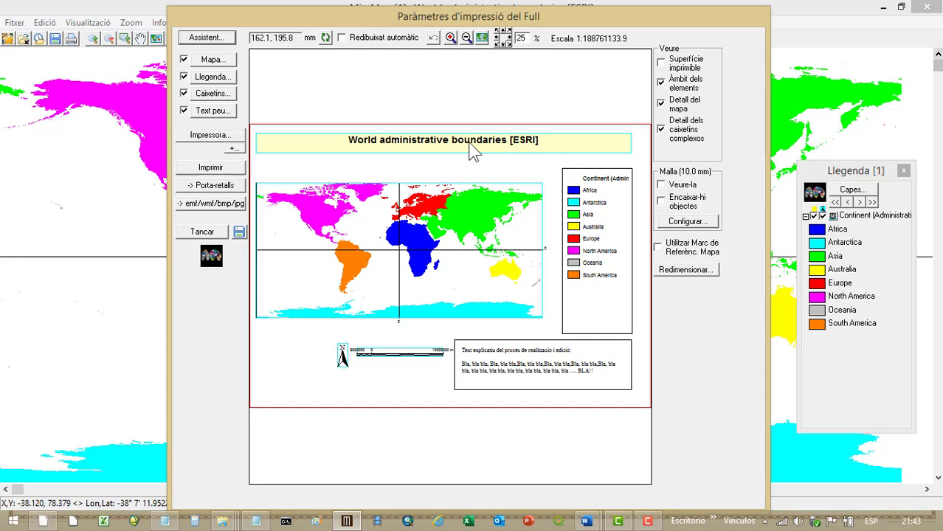
Make the title's font resize with its box, and shrink and enlarge the box to a height of about 15.5 mm.
right_click(469, 142)
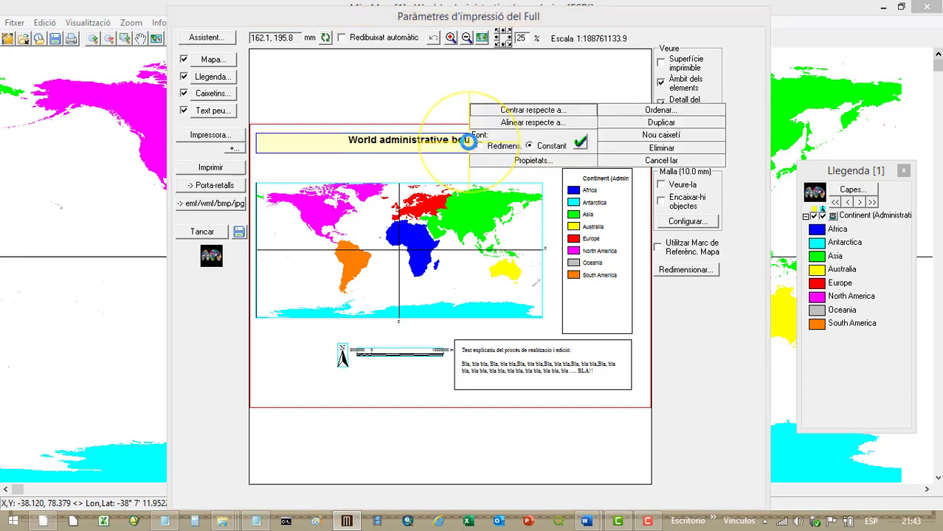
click(506, 147)
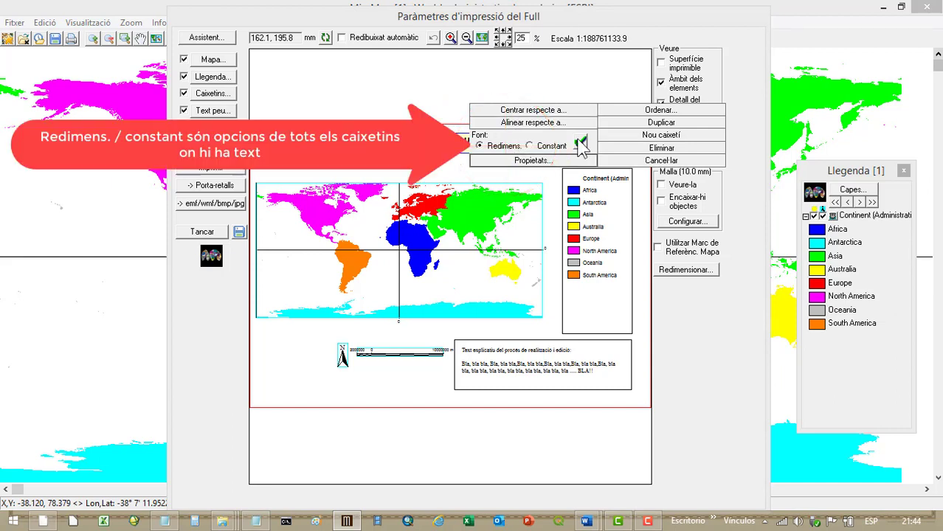
click(579, 143)
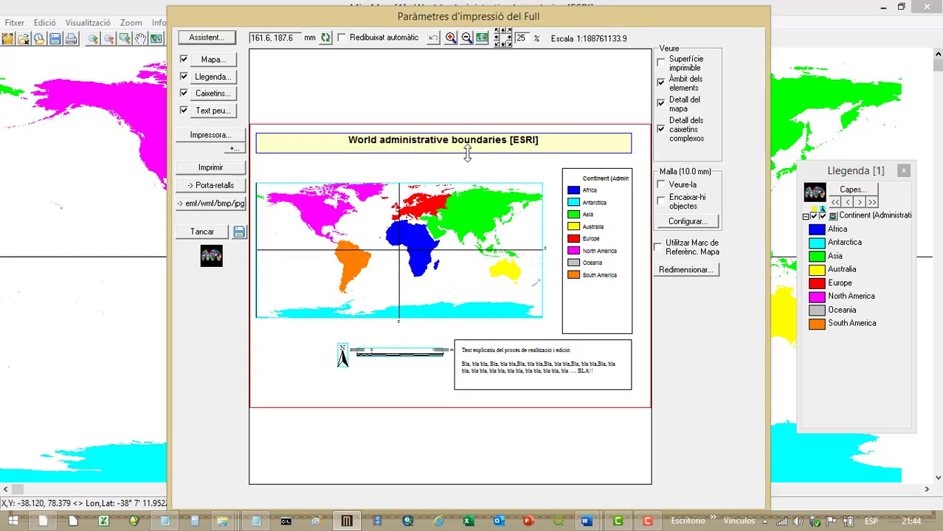
click(467, 152)
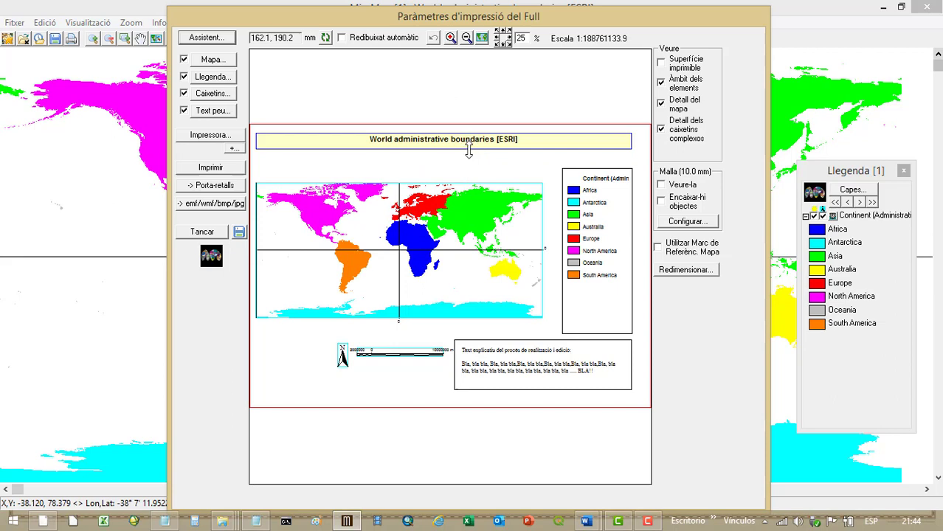
click(467, 150)
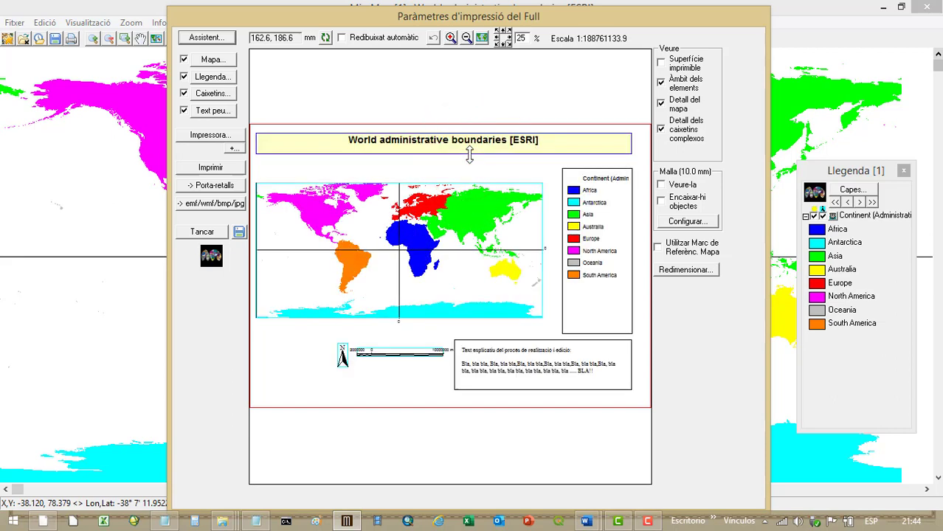
Keep the title's font size constant when its box is resized and change the distance between the title text and its frame.
right_click(468, 147)
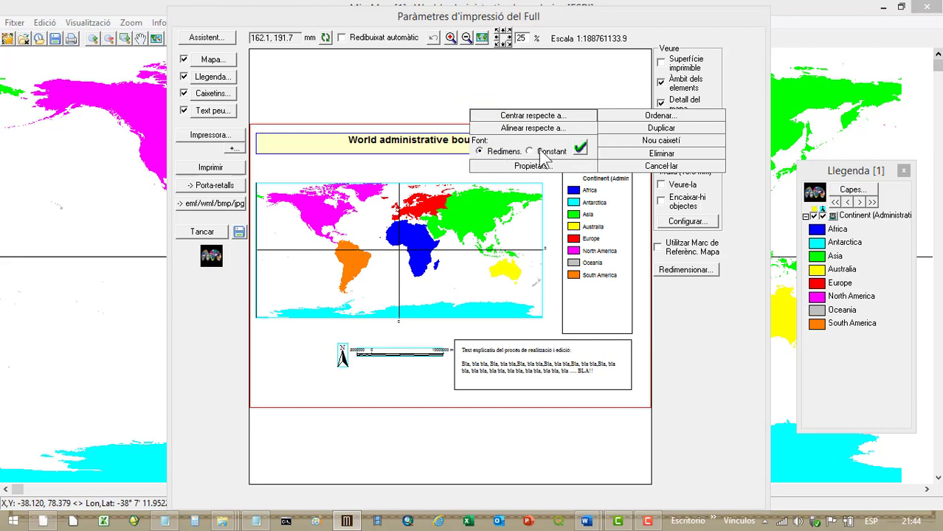
click(544, 152)
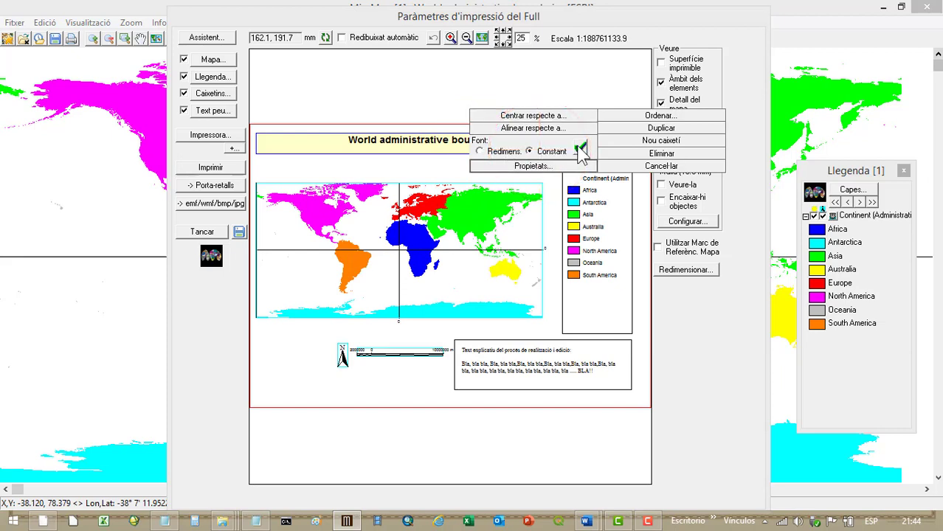
click(559, 166)
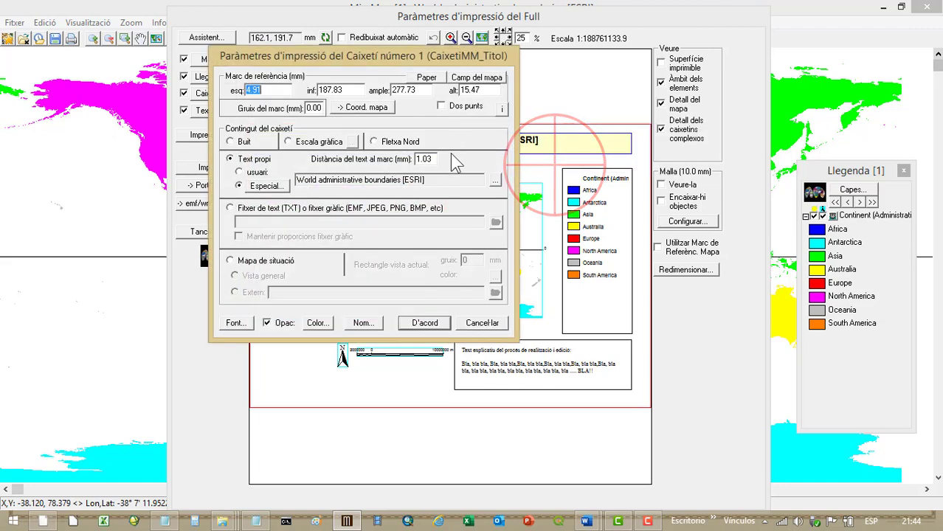
drag(402, 57, 205, 89)
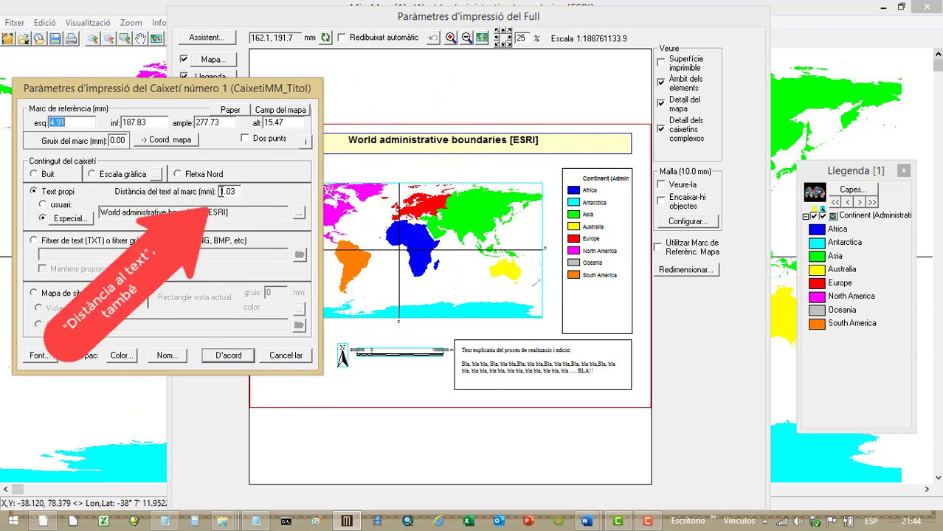
drag(234, 192, 220, 195)
key(Return)
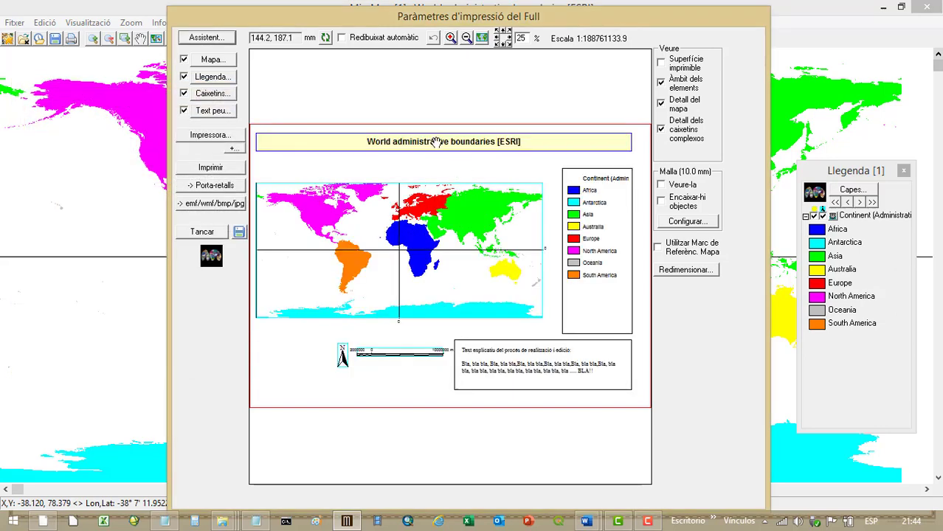
Set the map's print scale to 1:200000000.
click(353, 219)
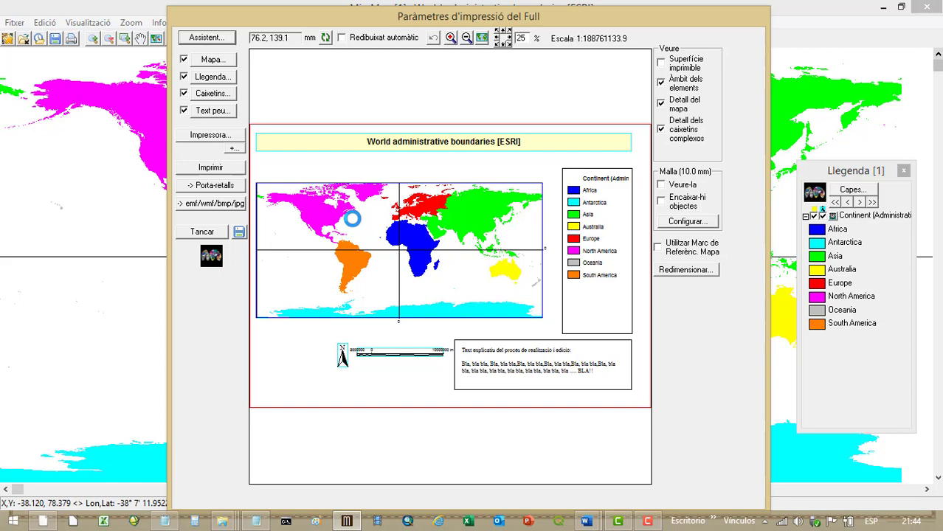
right_click(353, 218)
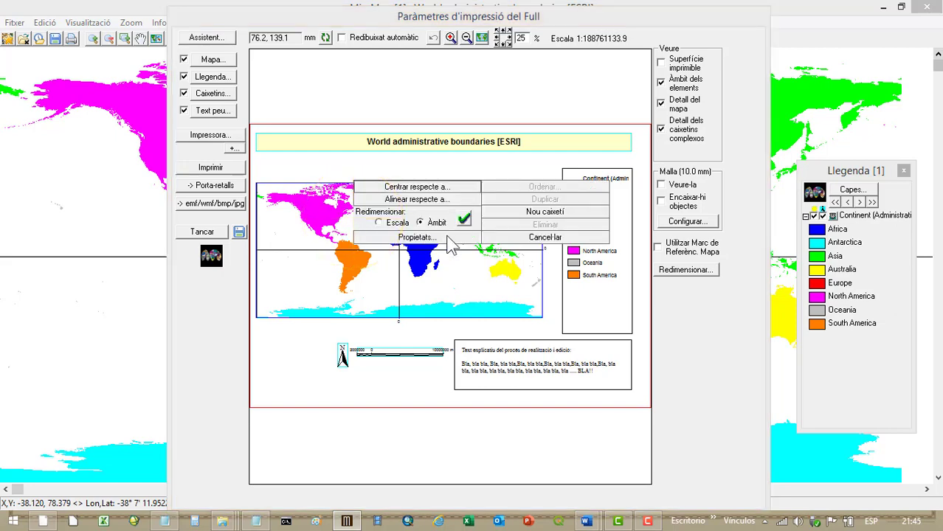
click(415, 237)
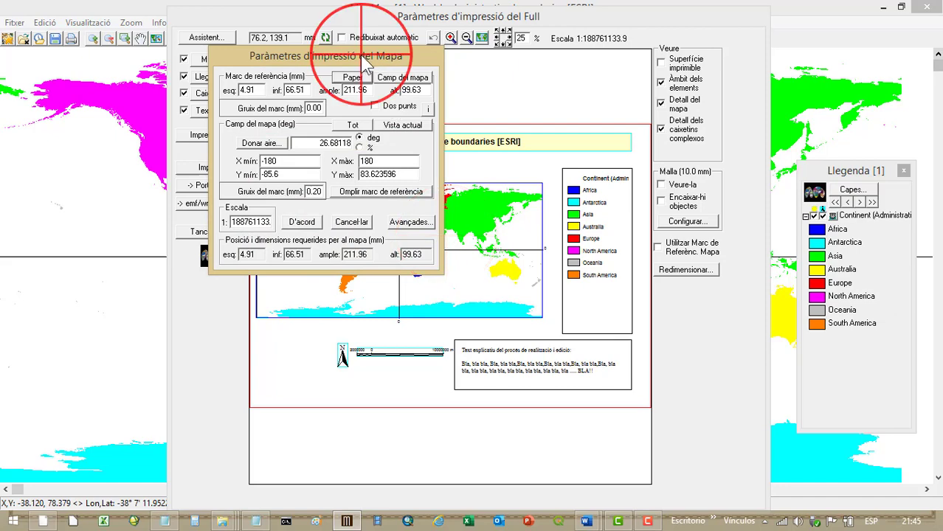
drag(361, 55, 706, 126)
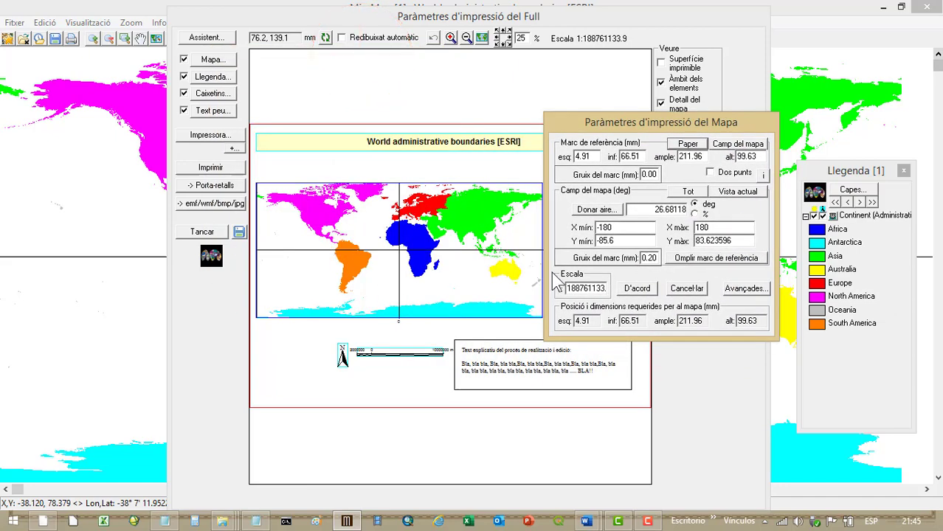
click(604, 288)
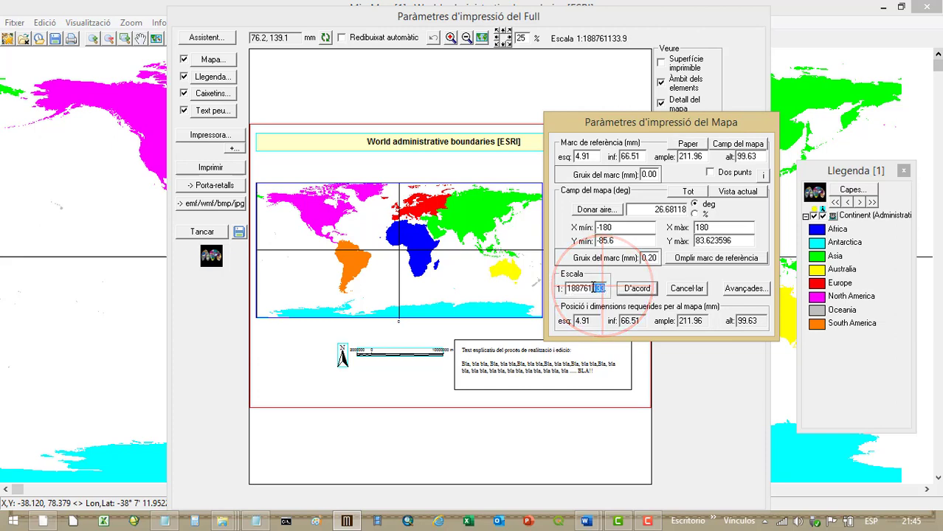
click(592, 287)
drag(592, 287, 567, 288)
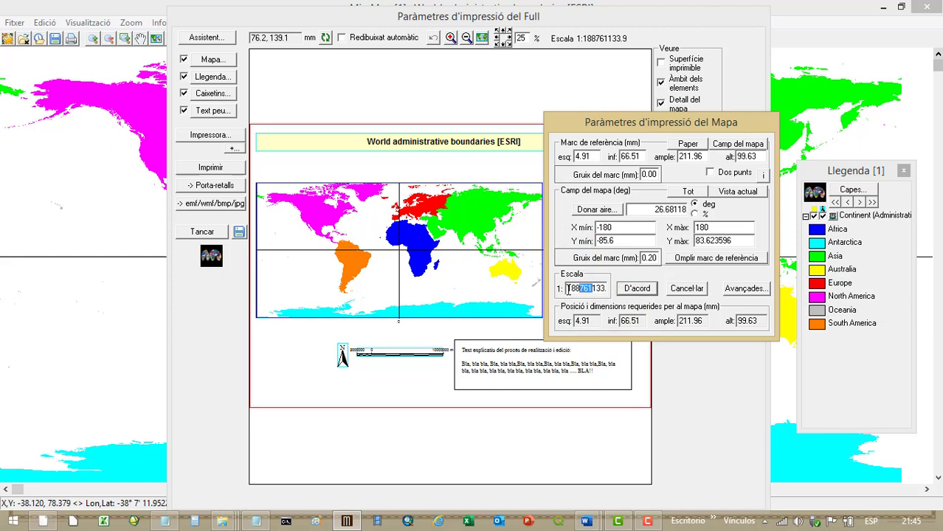
double_click(580, 289)
text(20000)
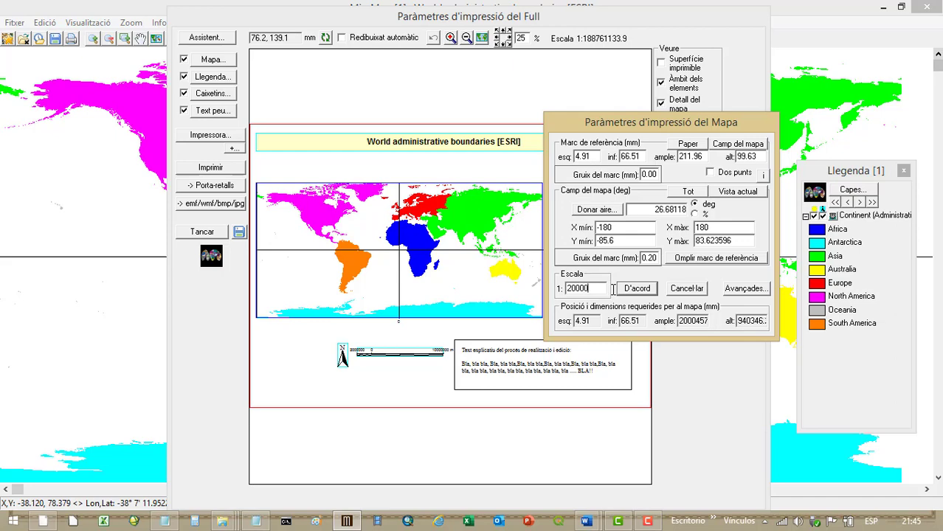
text(0000)
key(Return)
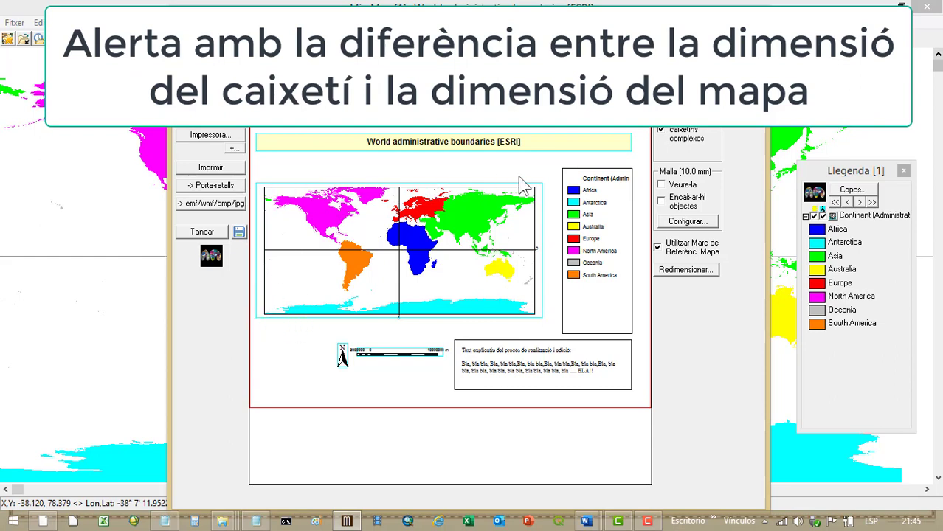
Try to set the map's print scale to 1:150000000.
right_click(379, 239)
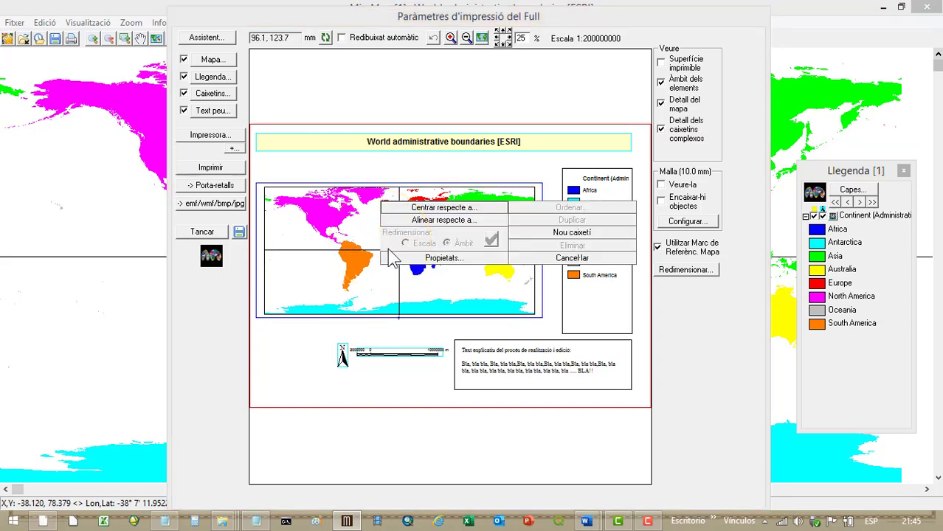
click(393, 260)
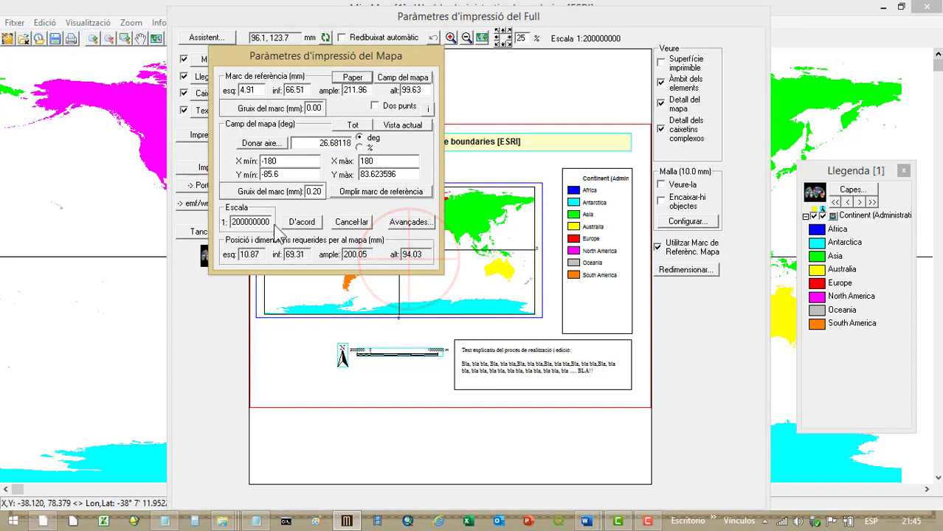
drag(269, 56, 605, 83)
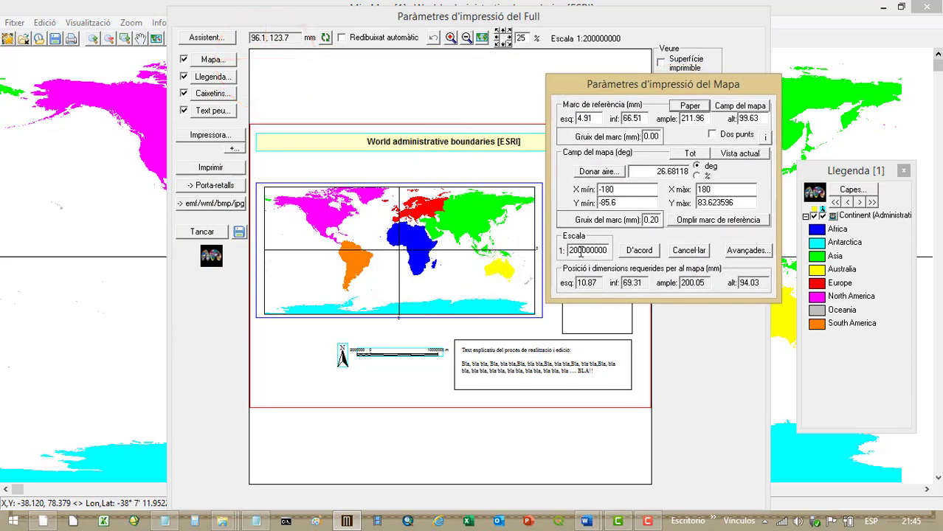
drag(582, 252, 568, 251)
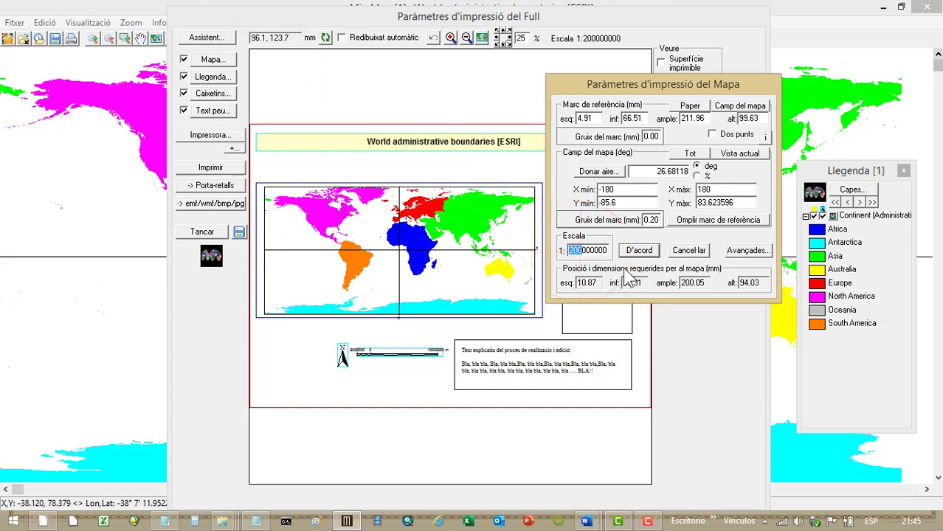
text(15)
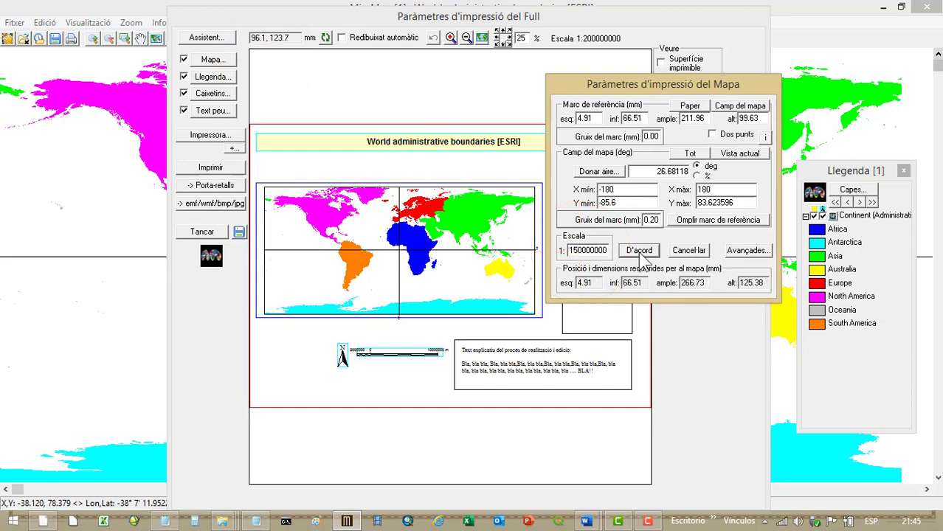
click(640, 252)
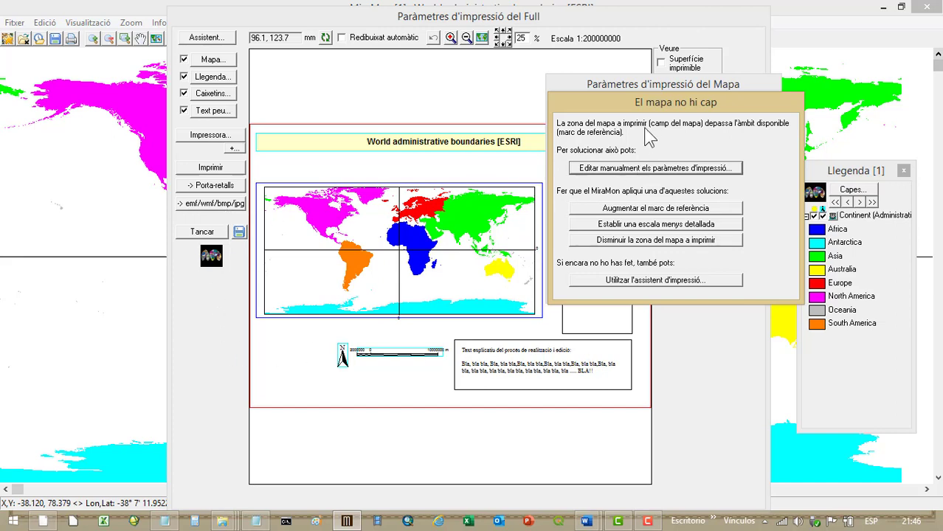
drag(647, 104, 682, 116)
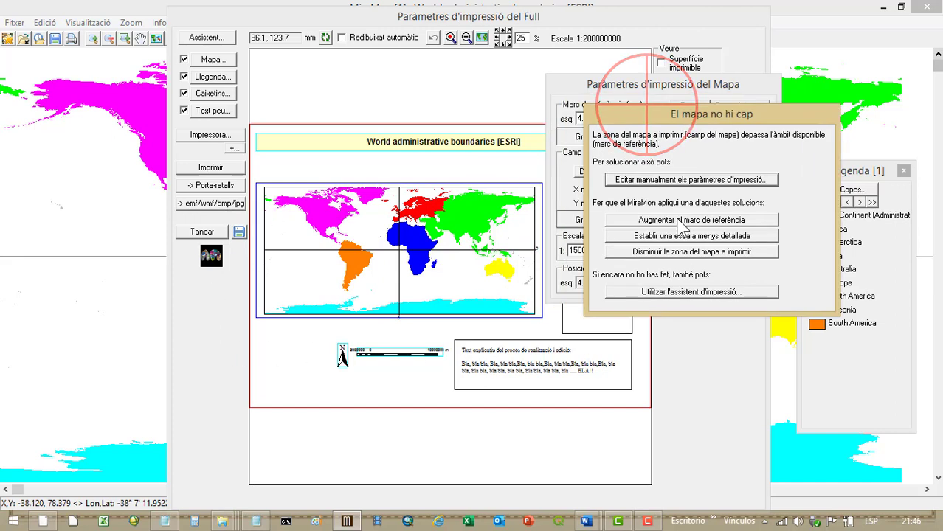
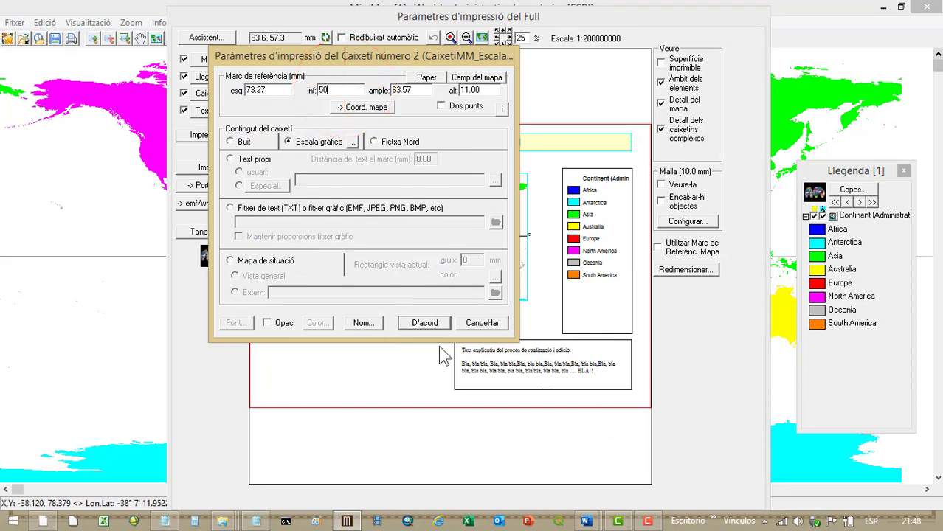
Set the lower position of the graphic scale box to 50 mm and open its scale bar settings.
click(426, 325)
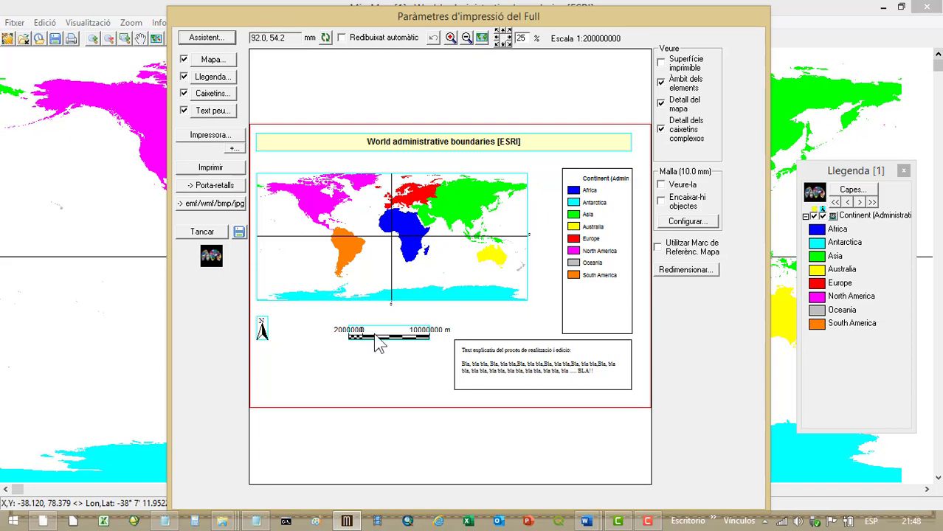
right_click(374, 334)
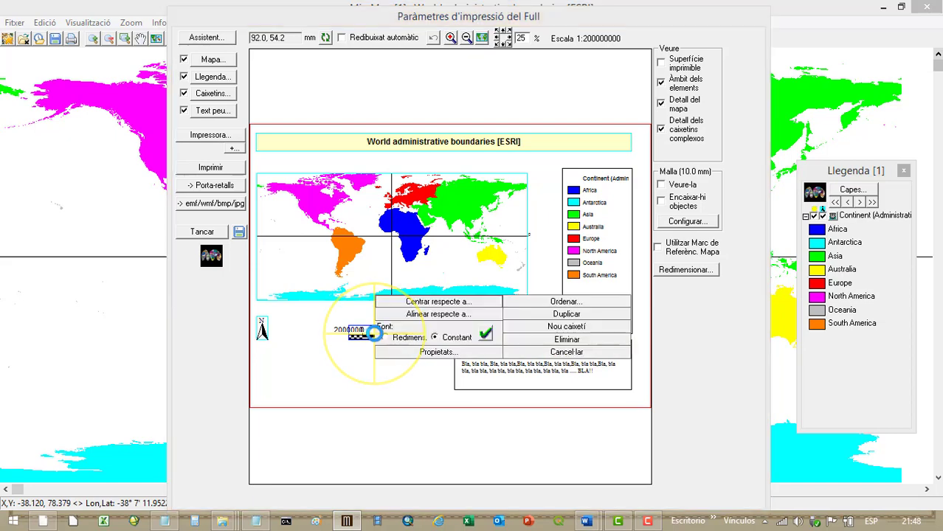
click(413, 353)
drag(348, 59, 680, 116)
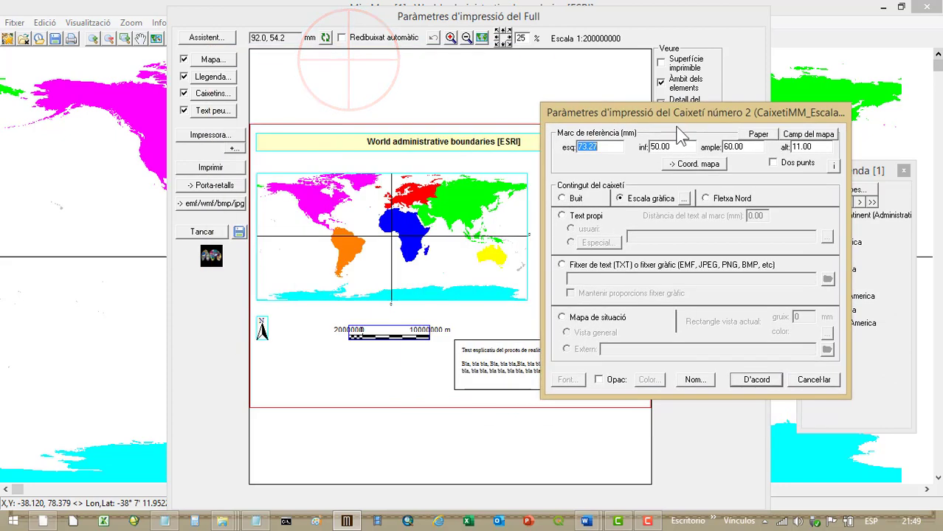
click(685, 199)
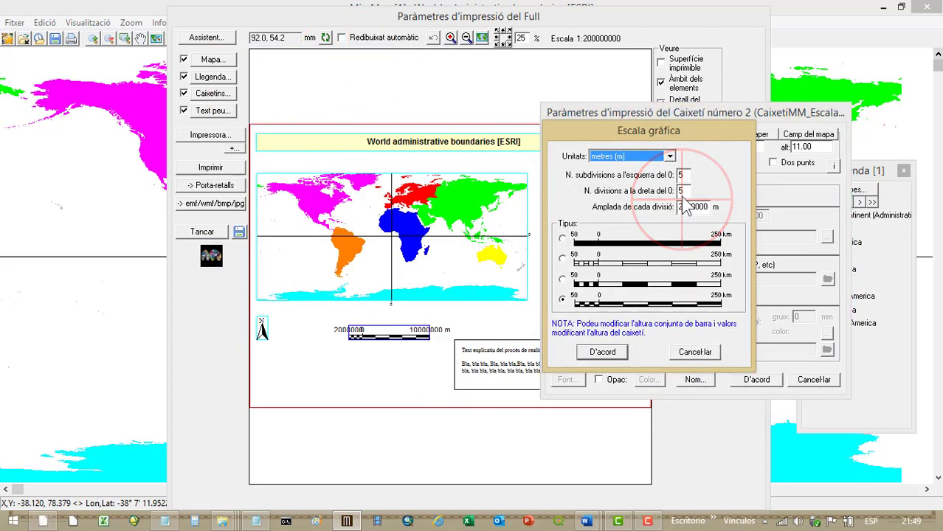
drag(668, 127, 728, 117)
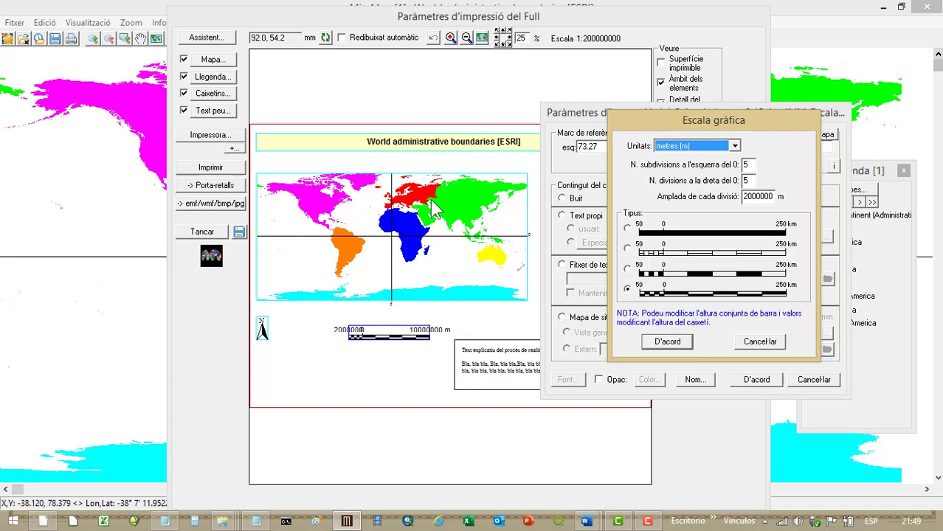
Switch the scale bar's units to kilometres and back to metres.
click(736, 147)
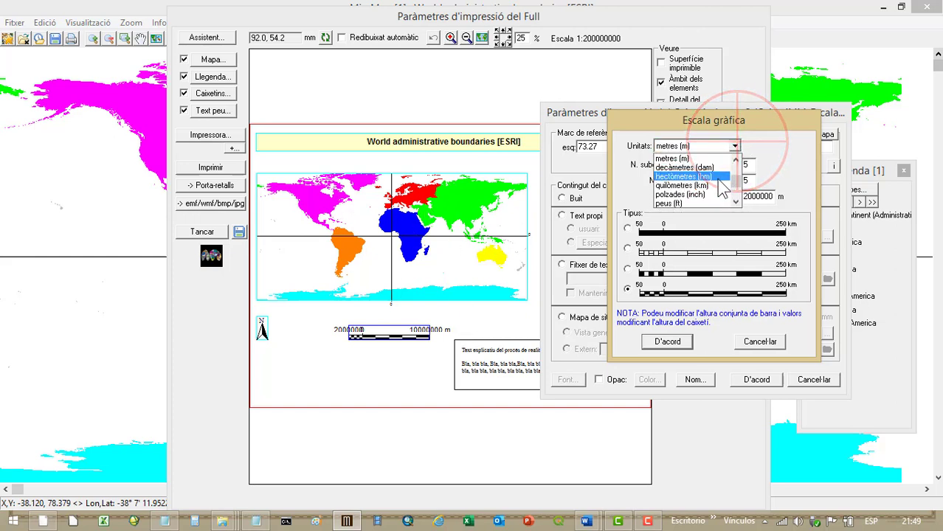
click(716, 182)
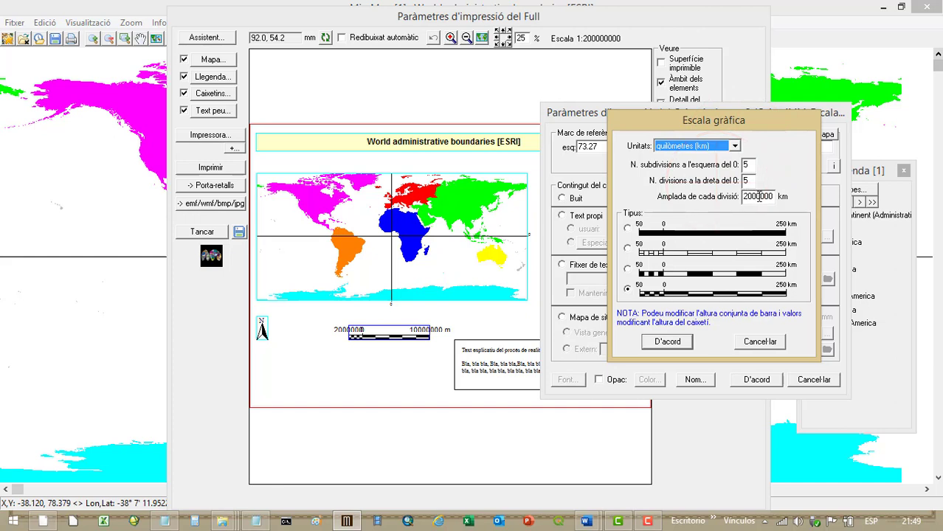
click(736, 147)
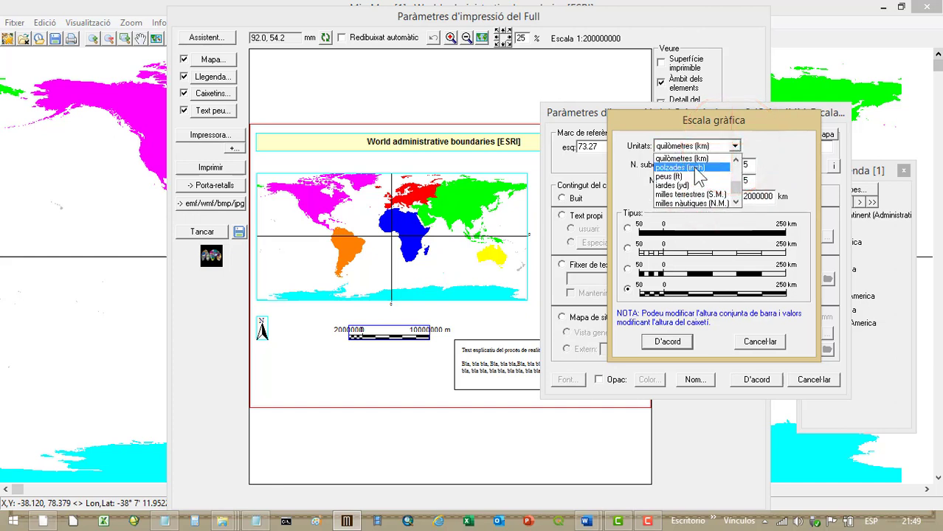
scroll(713, 184, up, 1)
click(679, 158)
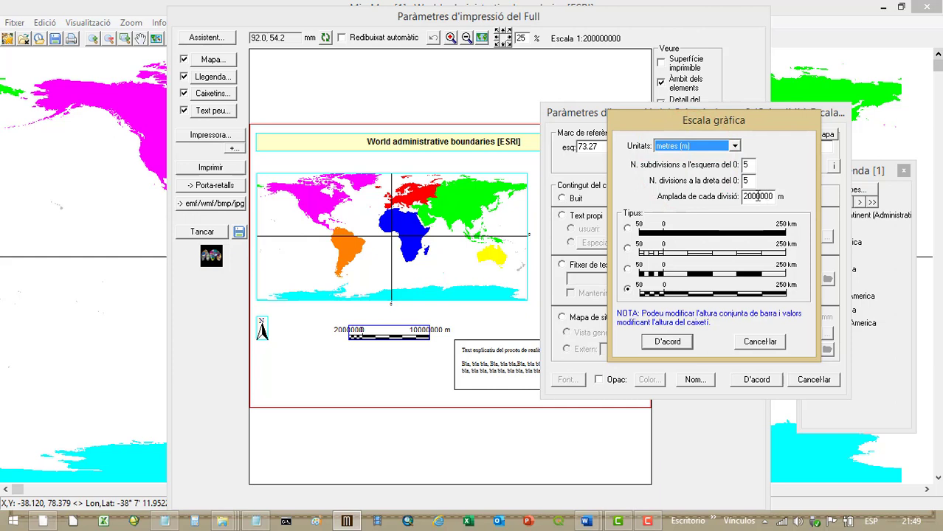
Set the scale bar's units to kilometres (km) and apply the settings to the print layout.
click(736, 146)
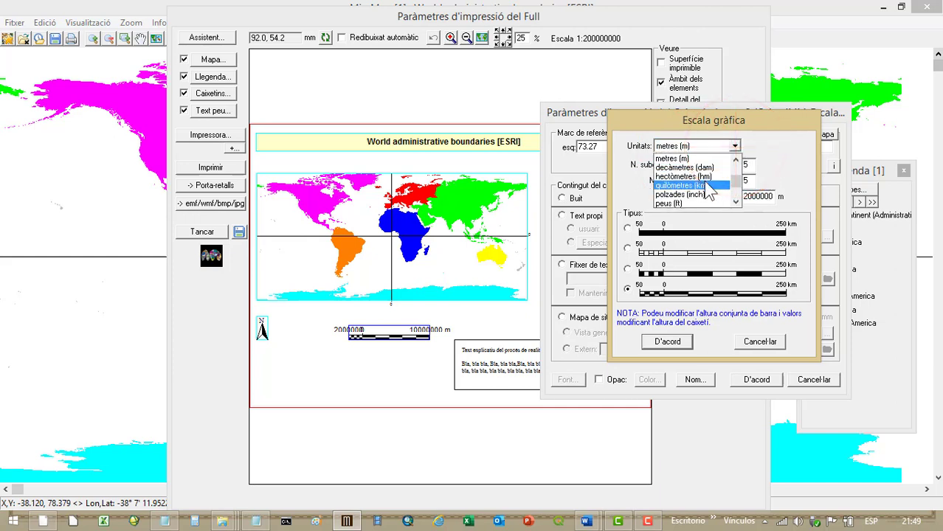
click(705, 179)
click(773, 195)
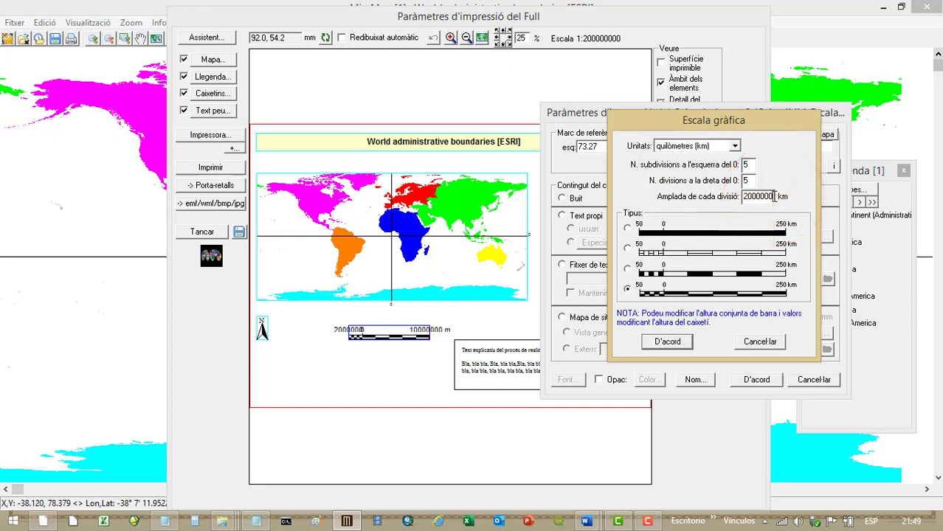
click(667, 344)
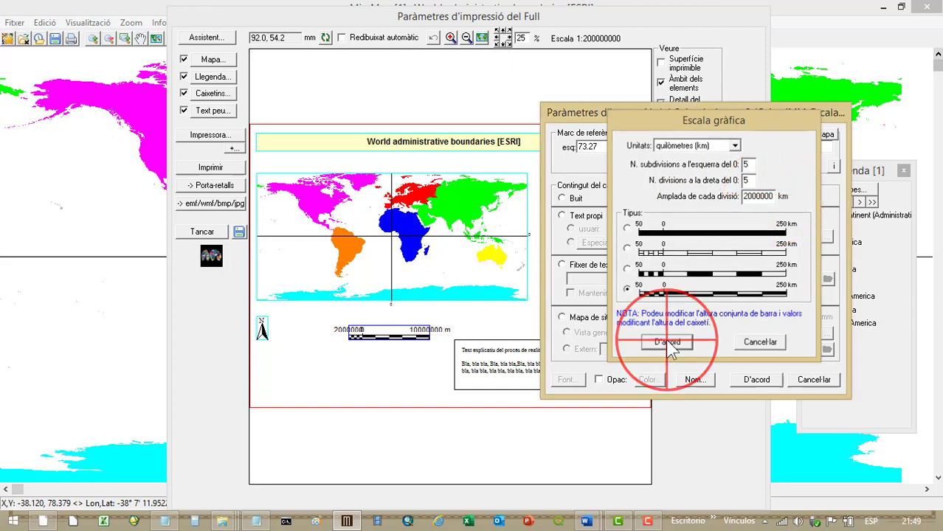
click(757, 380)
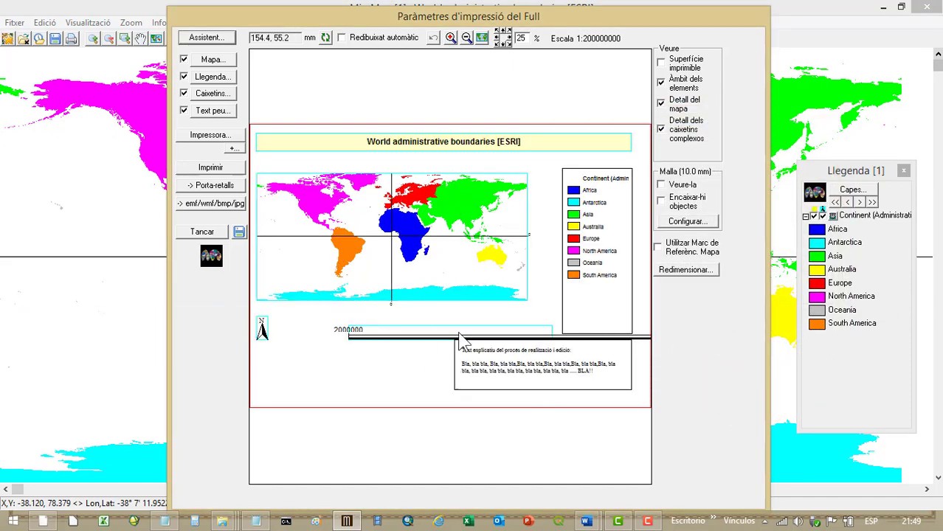
Set the width of each division of the graphic scale bar to 2000 km and apply it to the layout.
right_click(457, 332)
click(502, 352)
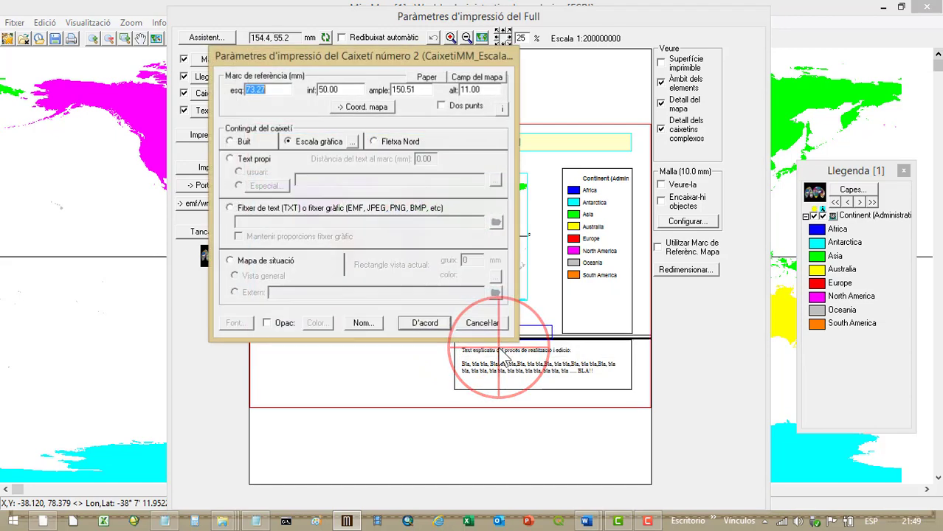
click(353, 144)
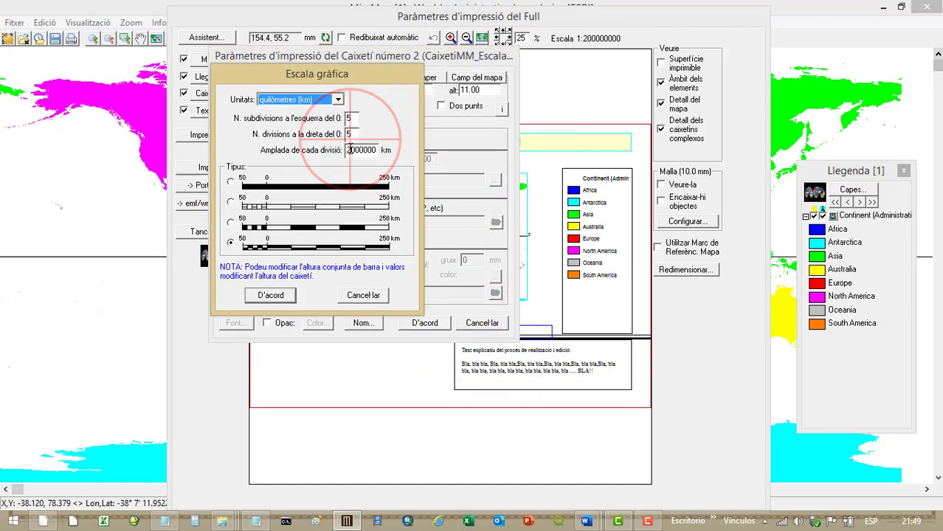
drag(325, 73, 565, 62)
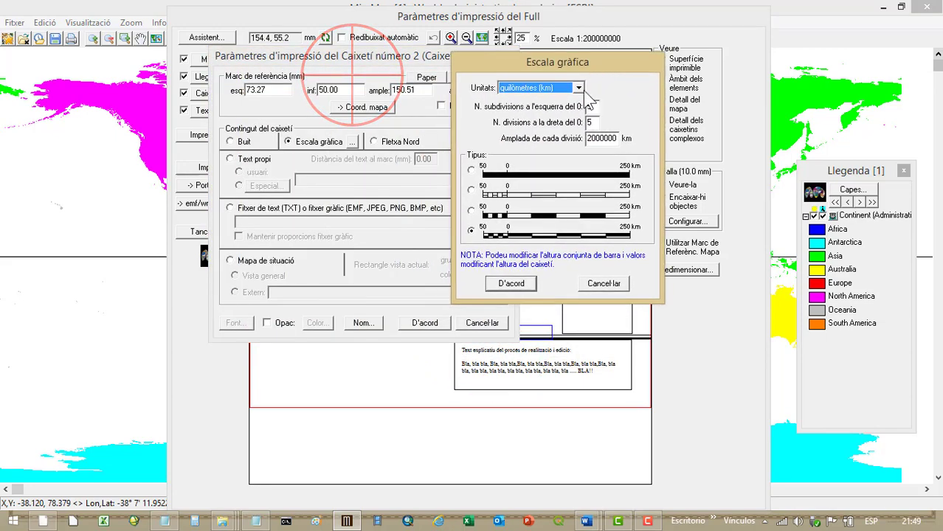
drag(604, 140, 622, 144)
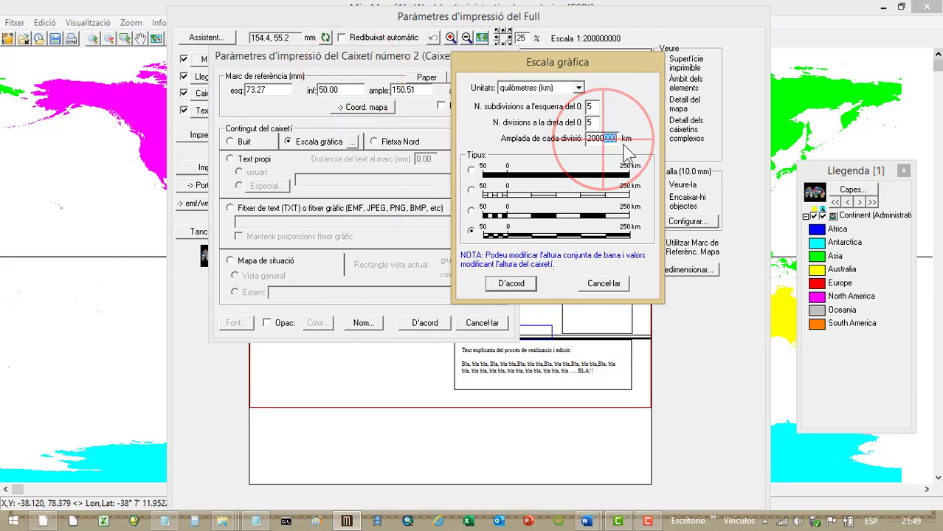
key(Delete)
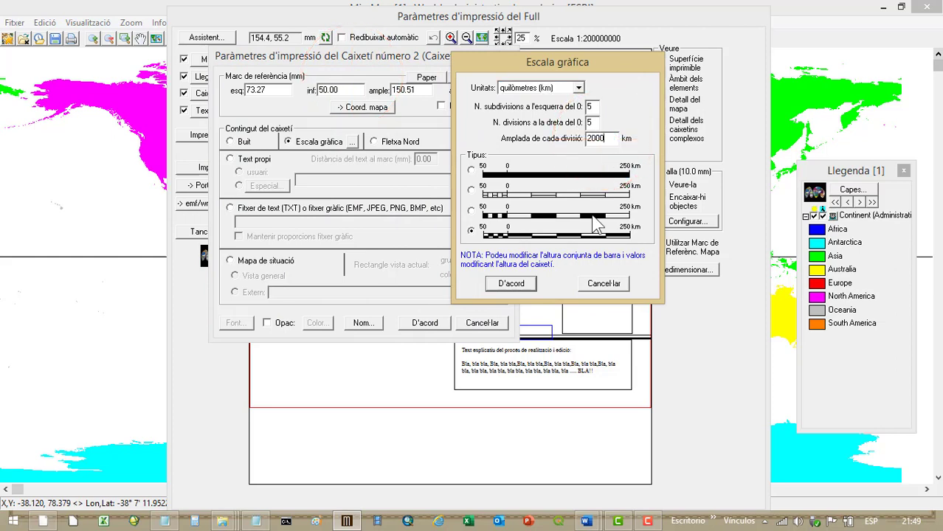
click(521, 282)
click(413, 323)
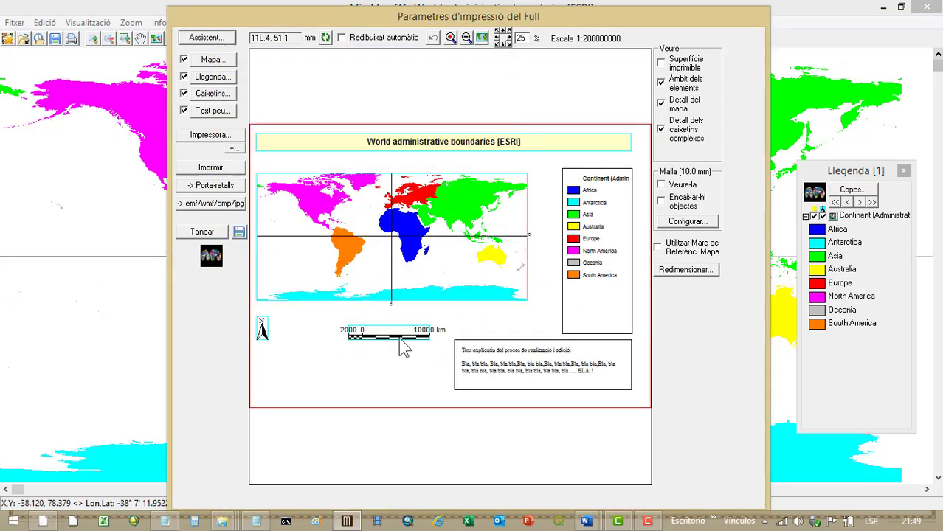
Set the width of each graphic scale bar division to 2500 km, keeping 5 subdivisions and 5 divisions, and apply it.
right_click(398, 338)
click(435, 355)
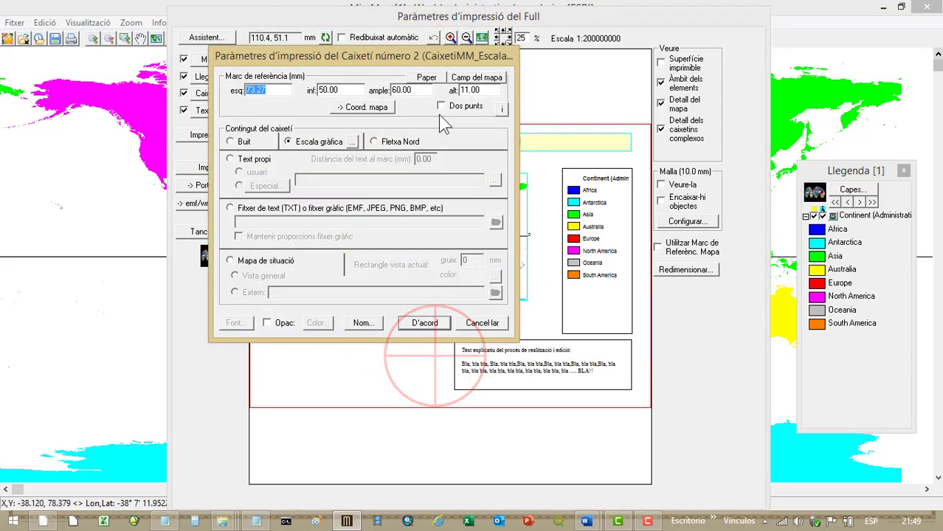
drag(395, 53, 646, 27)
click(603, 117)
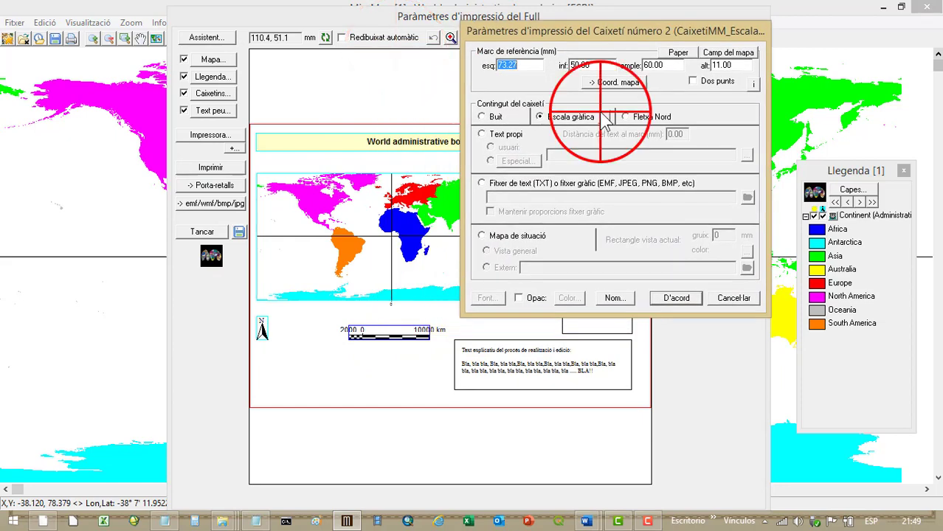
click(605, 125)
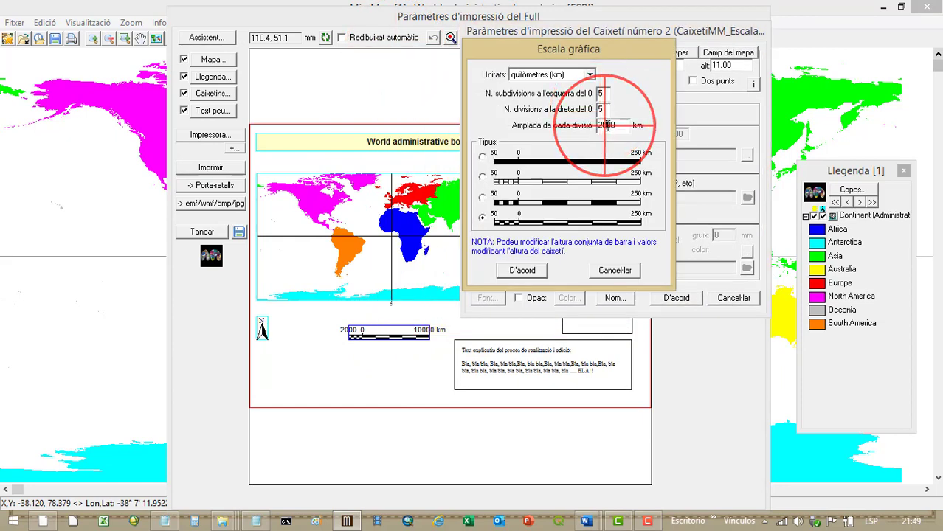
click(599, 109)
click(600, 94)
click(600, 93)
click(525, 271)
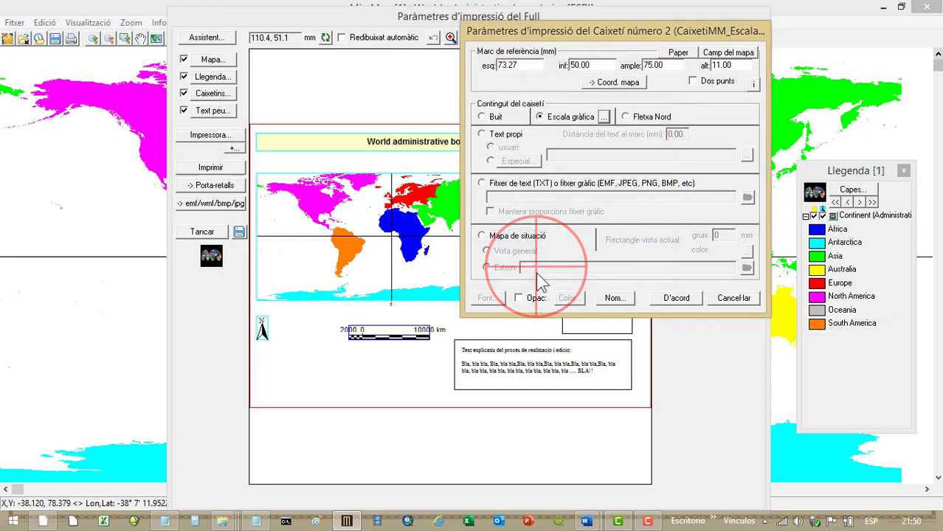
click(672, 295)
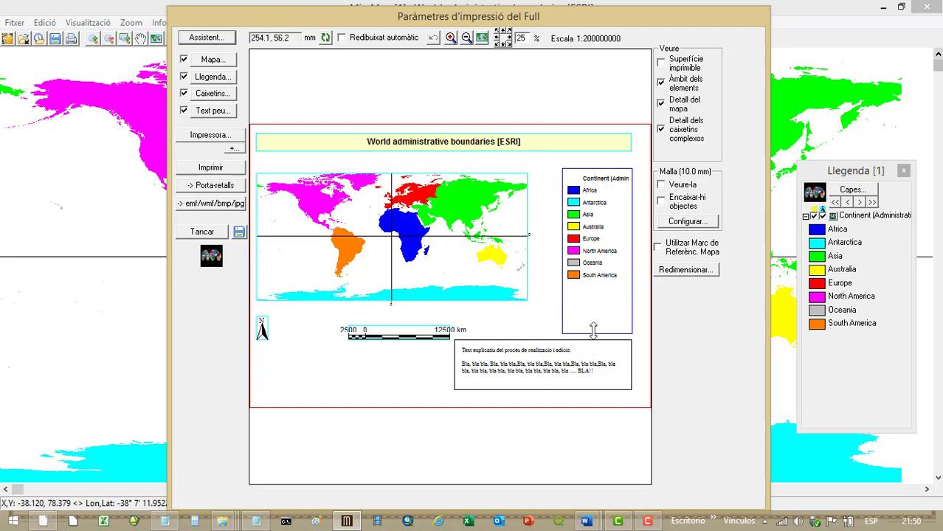
Shorten the legend frame, move it beside the map level with it, and widen it to the title box's right edge.
drag(593, 333, 595, 302)
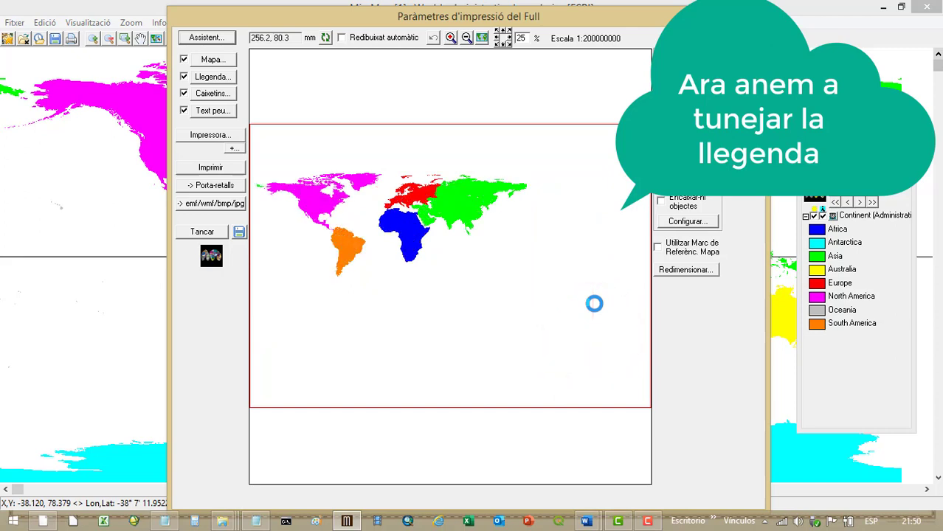
drag(591, 264, 566, 270)
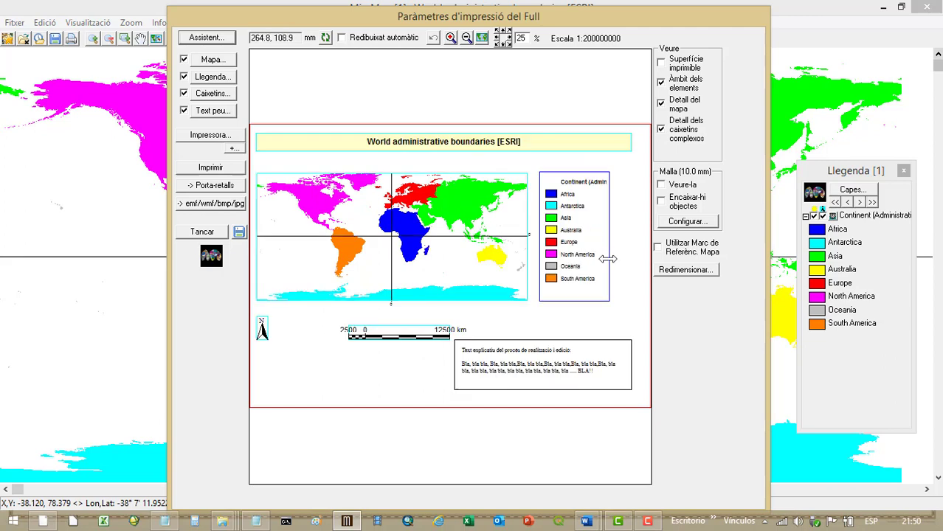
drag(609, 258, 632, 258)
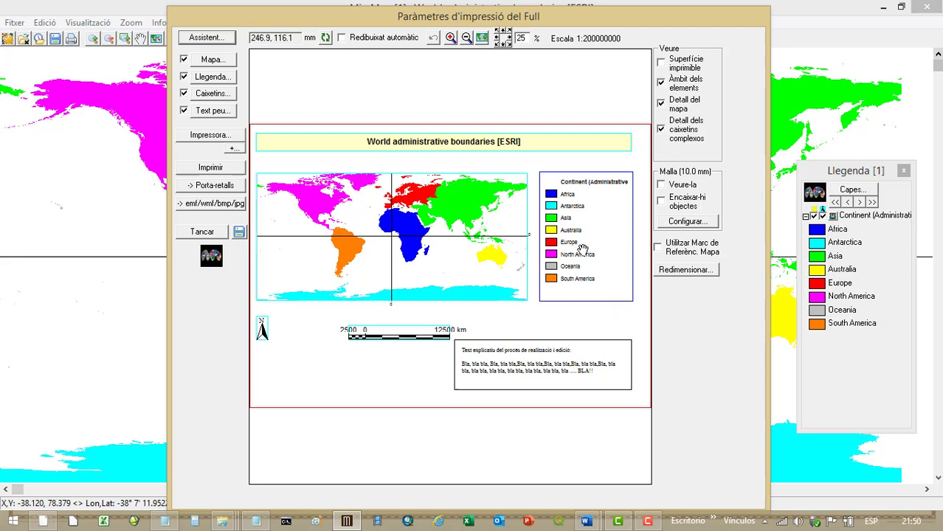
Set the legend font to resize with its frame (Redimens.) and raise the frame's lower edge slightly.
right_click(583, 249)
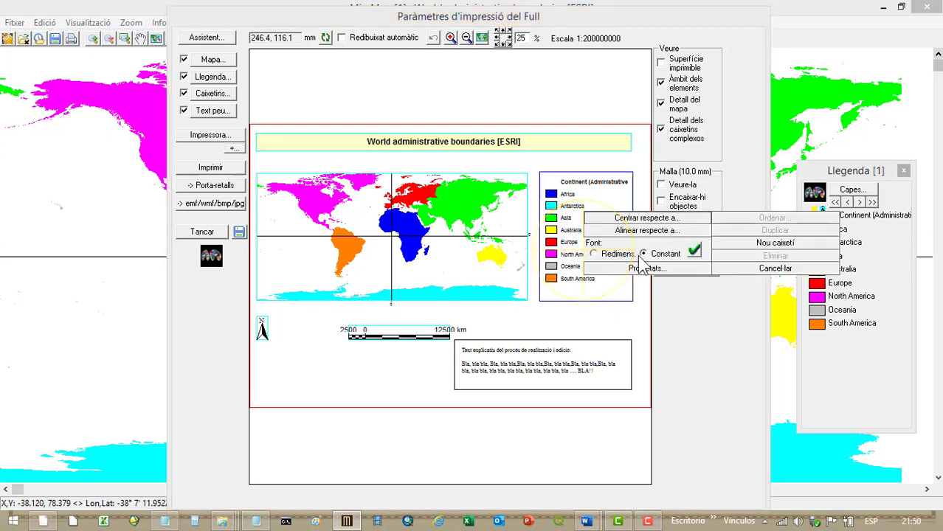
click(622, 252)
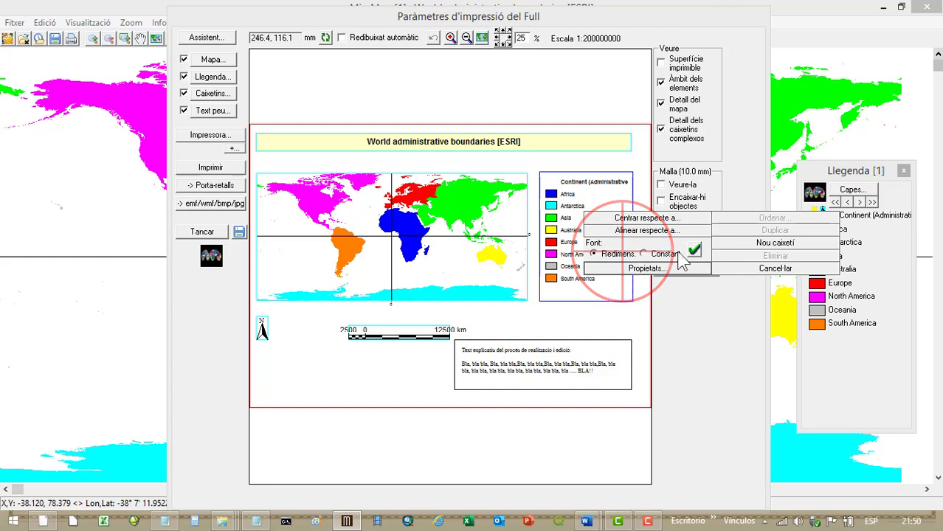
click(690, 249)
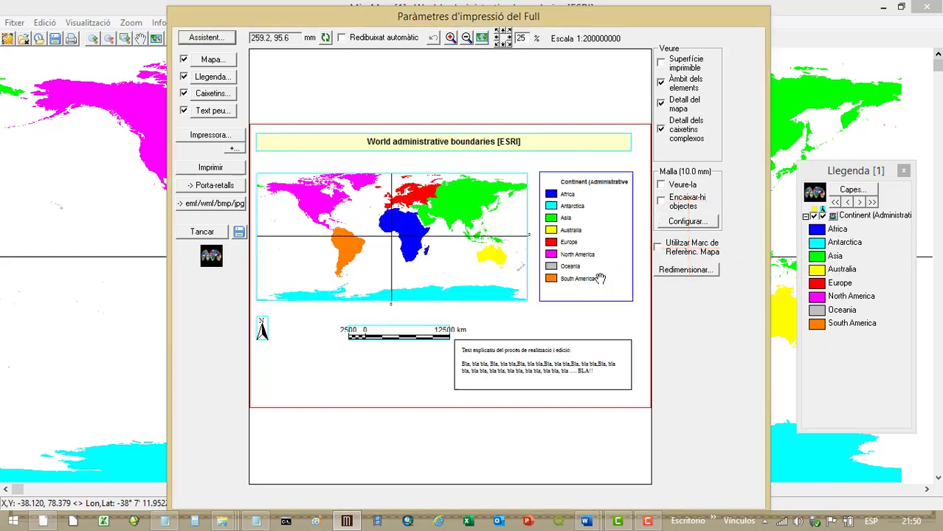
click(595, 296)
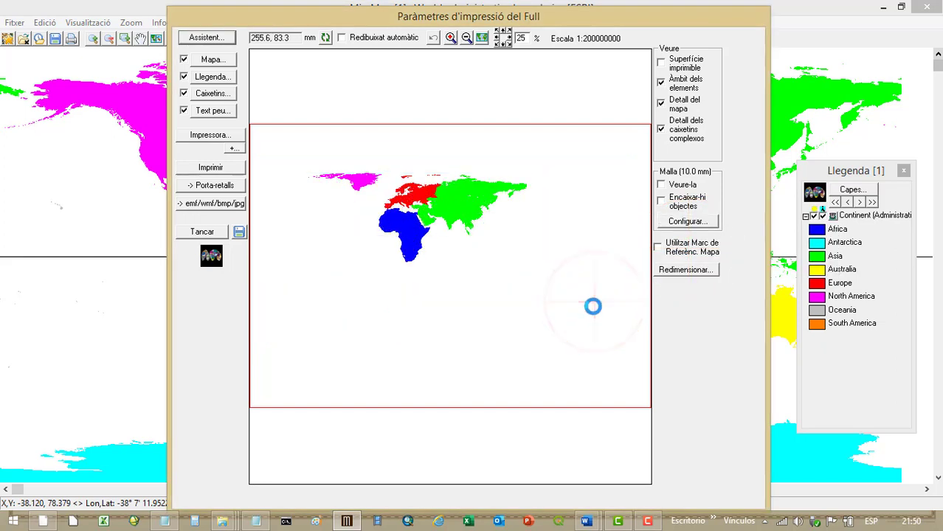
click(591, 296)
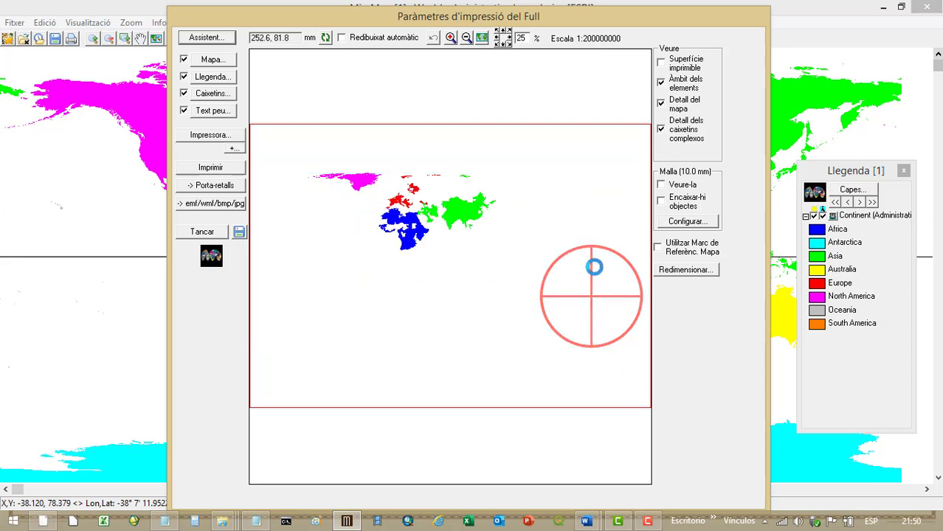
right_click(587, 284)
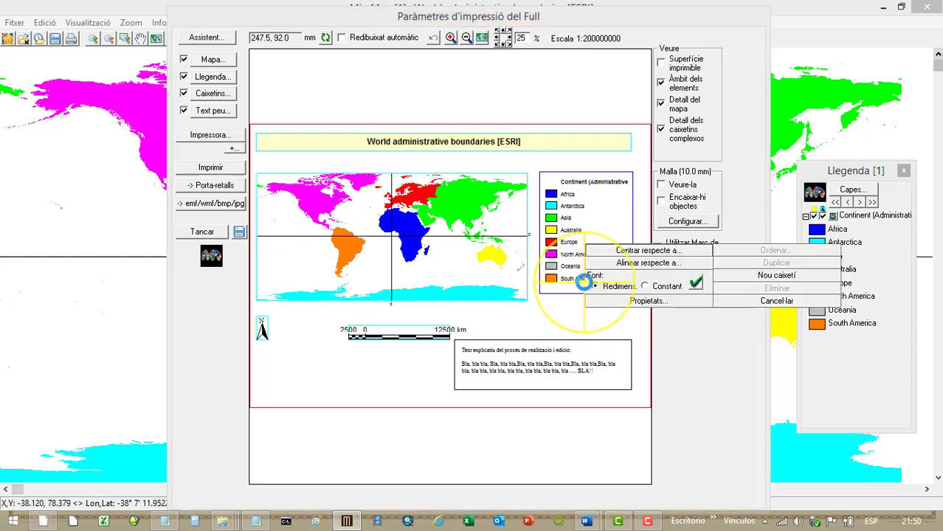
click(695, 282)
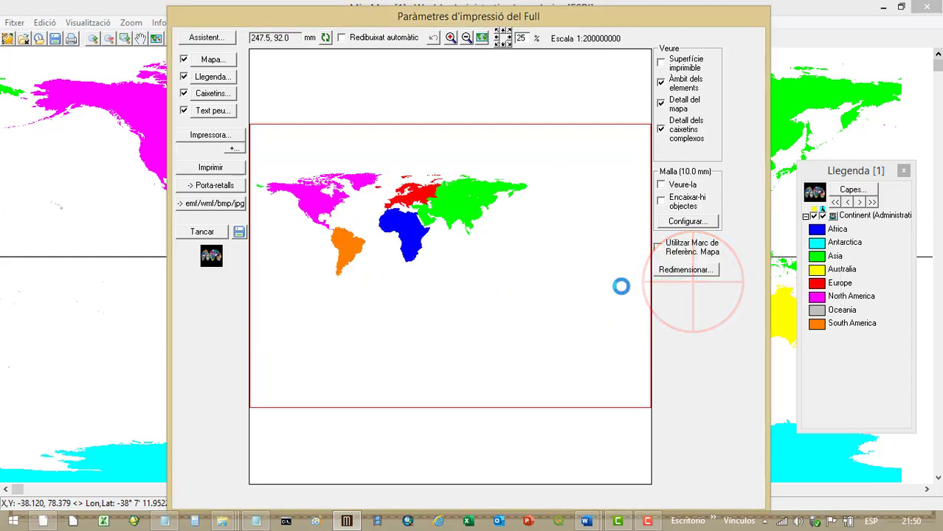
click(629, 283)
click(630, 284)
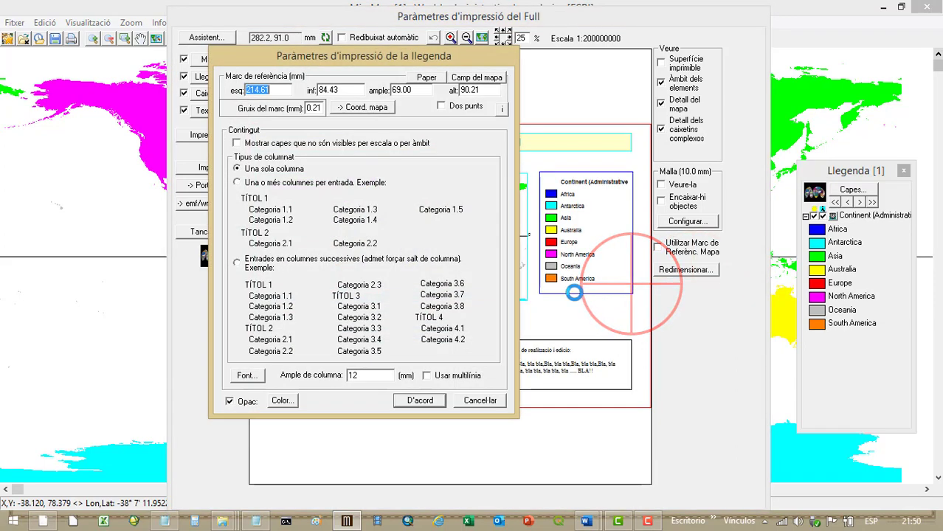
click(464, 396)
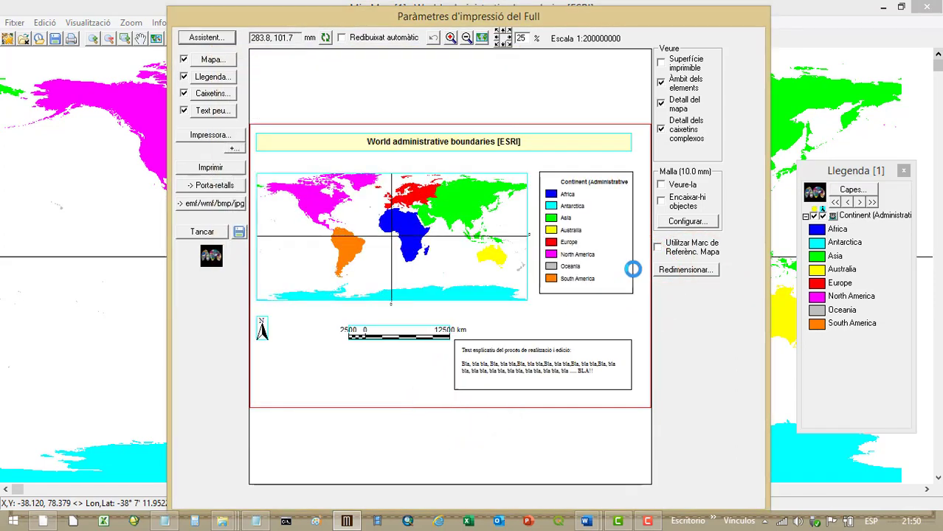
Narrow the legend frame to about 55 mm and extend it downward to about 120 mm high, just above the explanatory text box.
click(630, 270)
drag(633, 272, 614, 272)
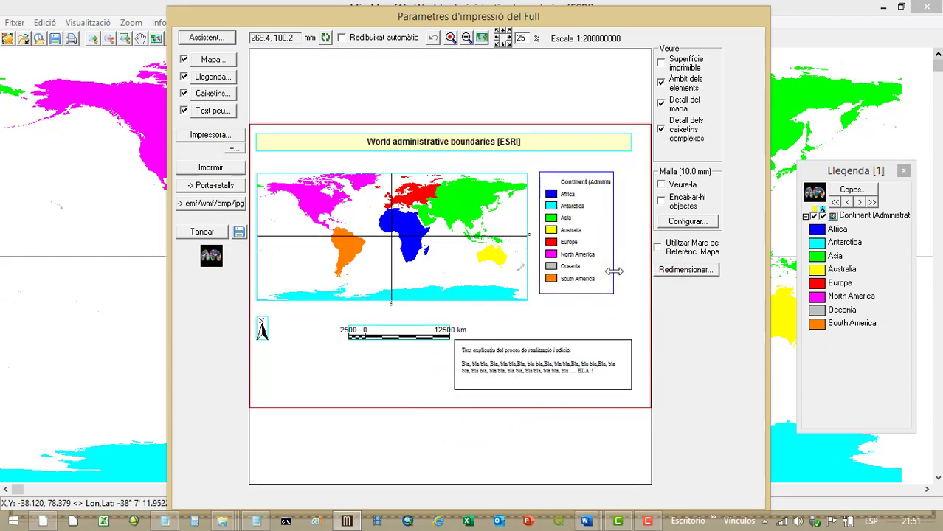
drag(600, 294, 598, 333)
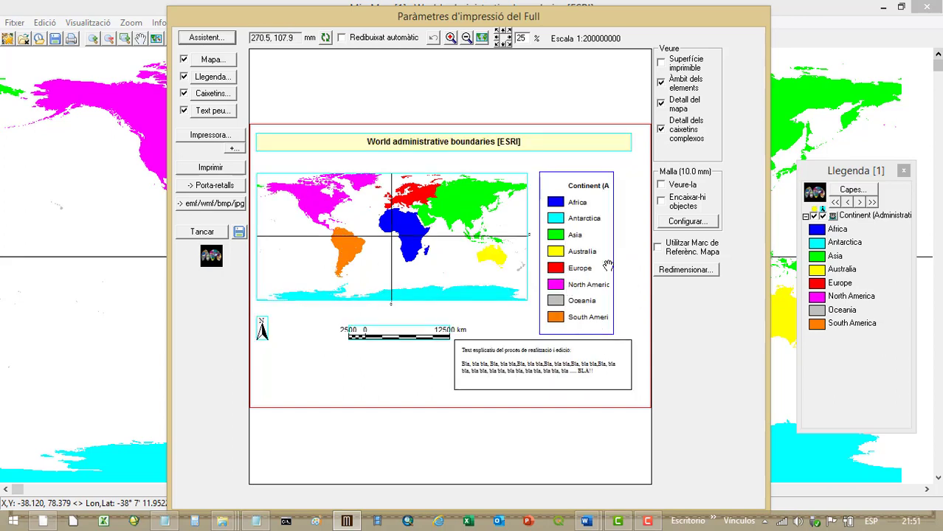
Set the legend's font size to 12 in its print parameters, keeping Arial Normal, and apply the settings.
right_click(582, 276)
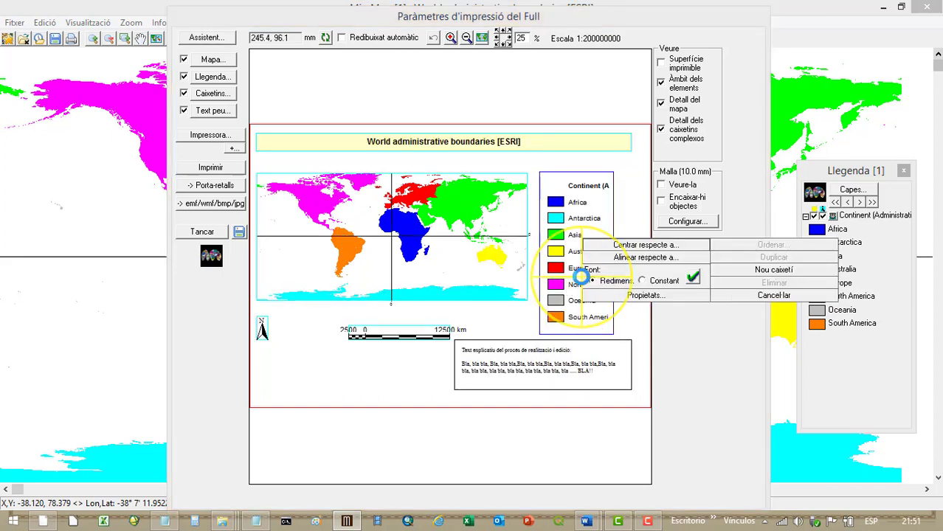
click(647, 294)
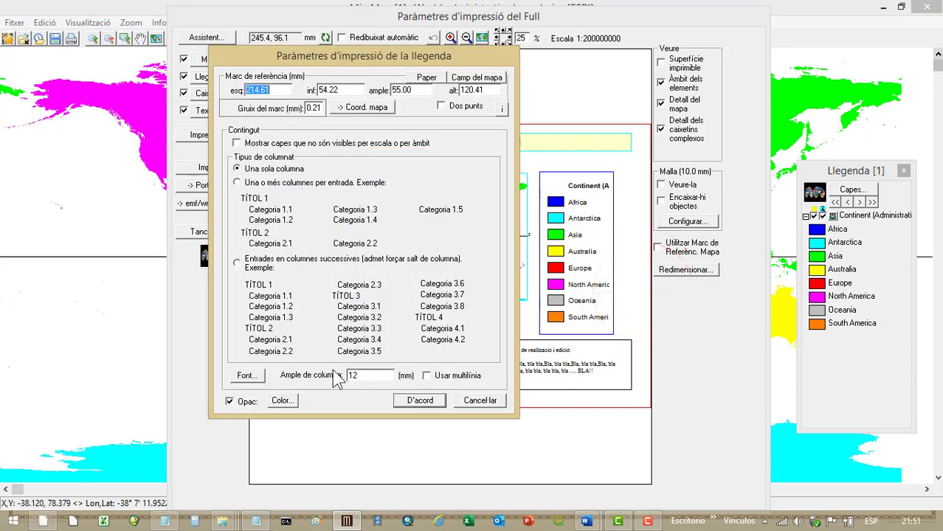
click(260, 378)
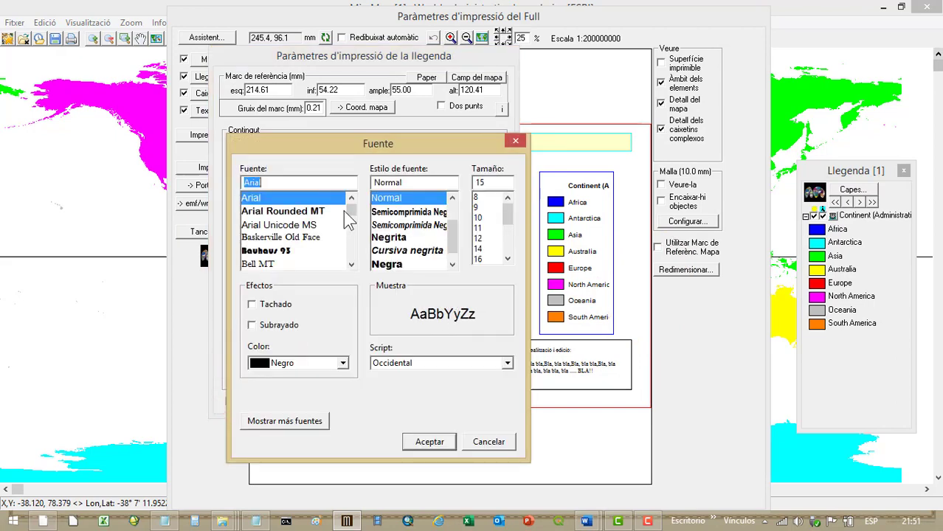
click(479, 238)
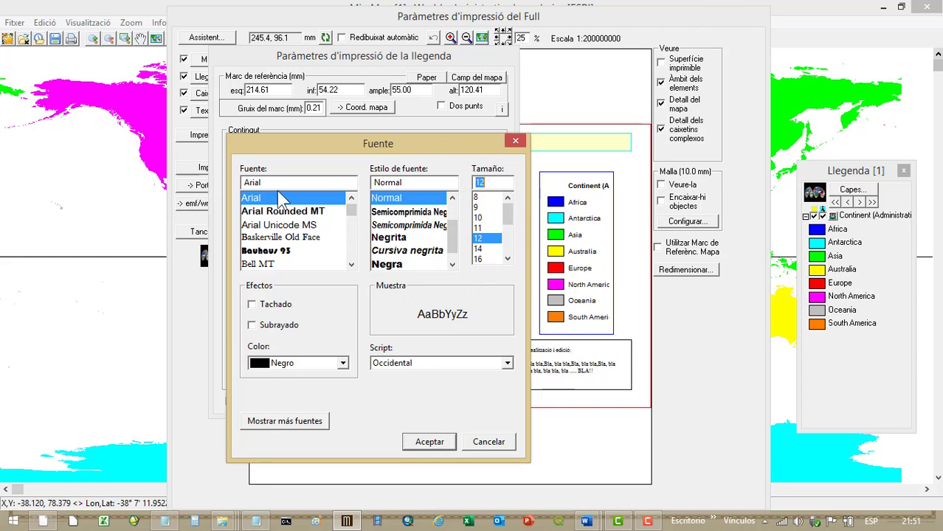
click(429, 443)
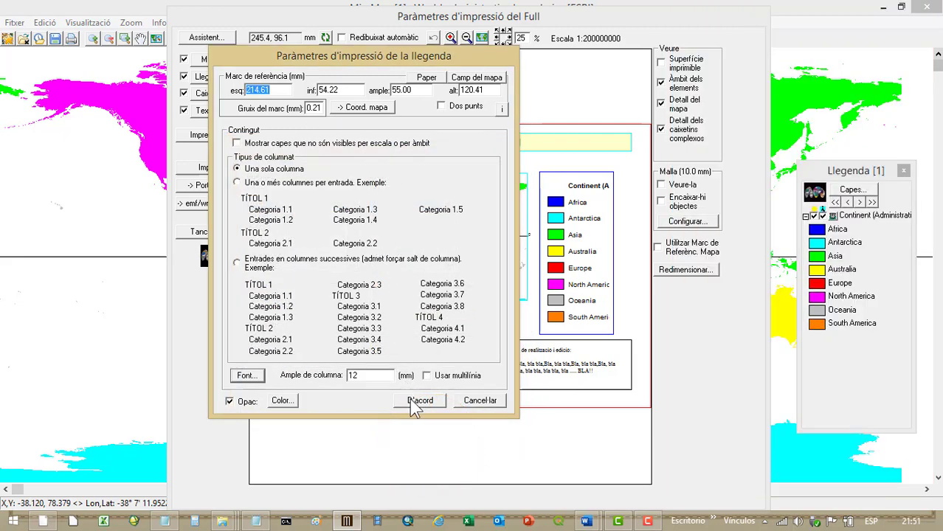
click(414, 400)
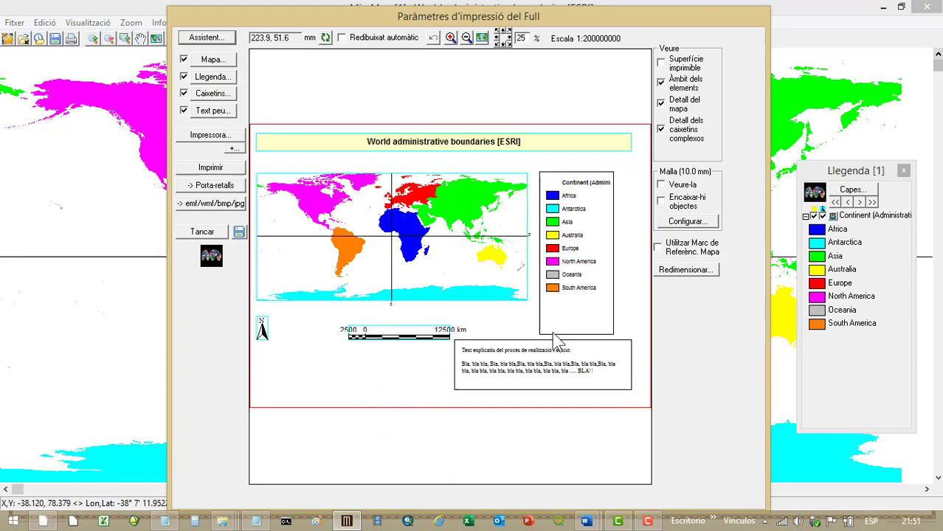
Apply the legend's font option and resize its frame to end level with the map's lower edge and the title box's right edge.
right_click(566, 290)
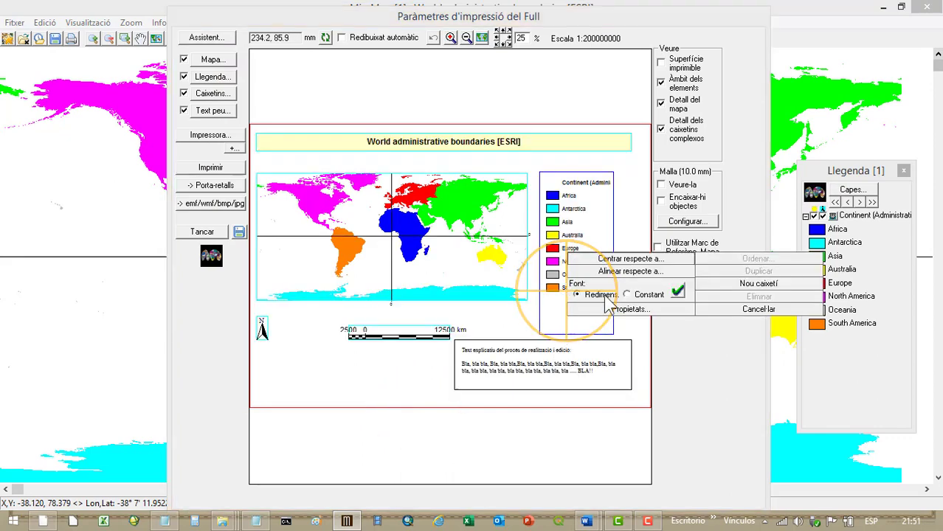
click(677, 292)
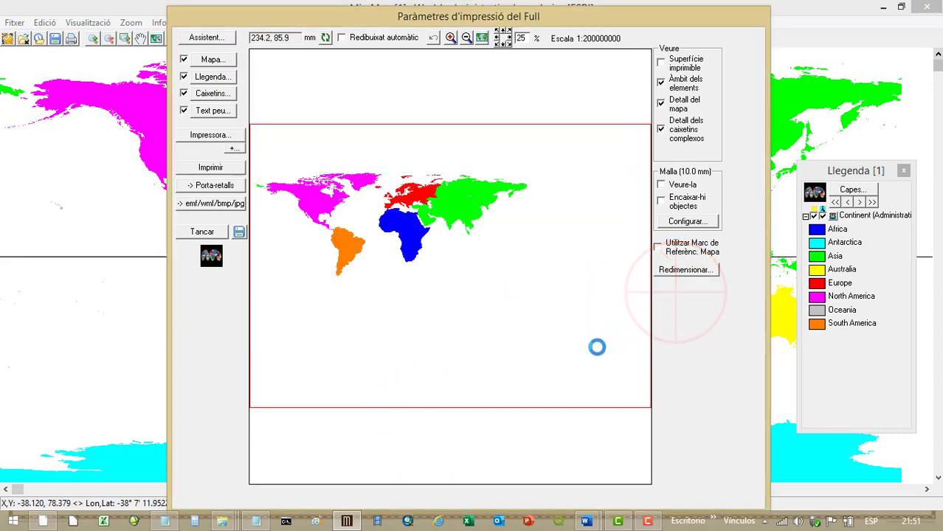
click(583, 328)
drag(583, 337, 584, 303)
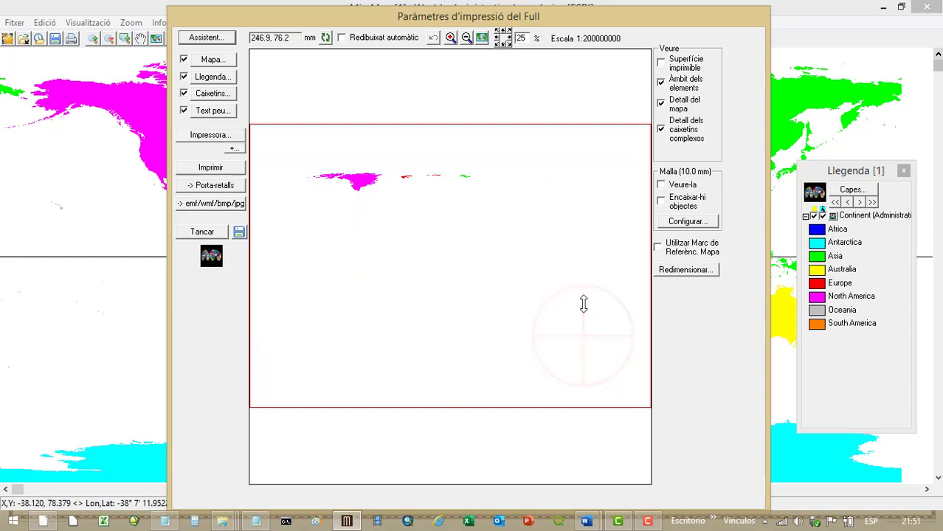
drag(611, 250, 631, 250)
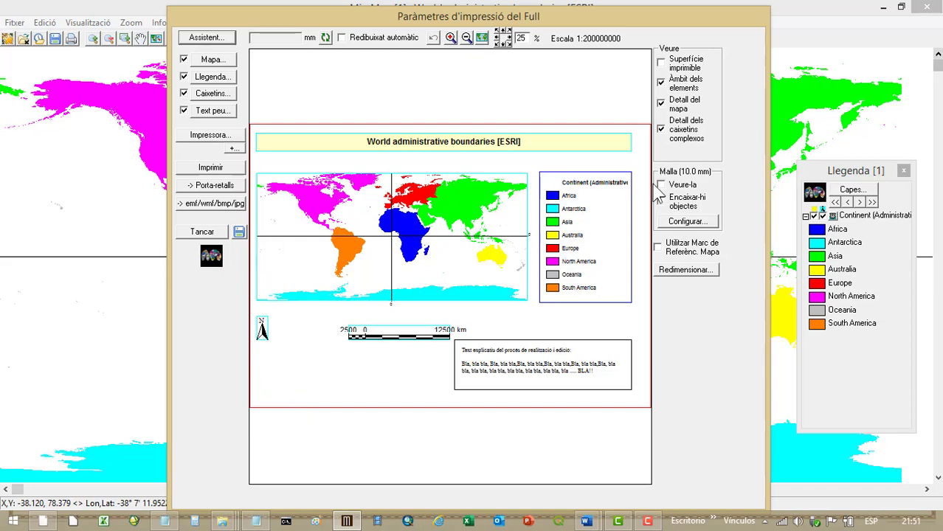
Close the print layout and shorten the administrative boundaries layer's legend title to "Continents" in its legend properties, accepting the changes.
click(202, 232)
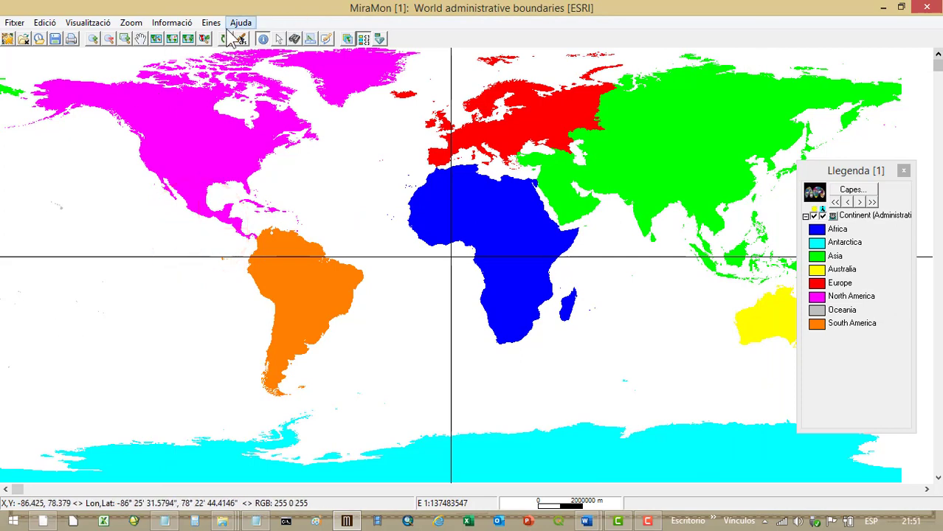
click(348, 39)
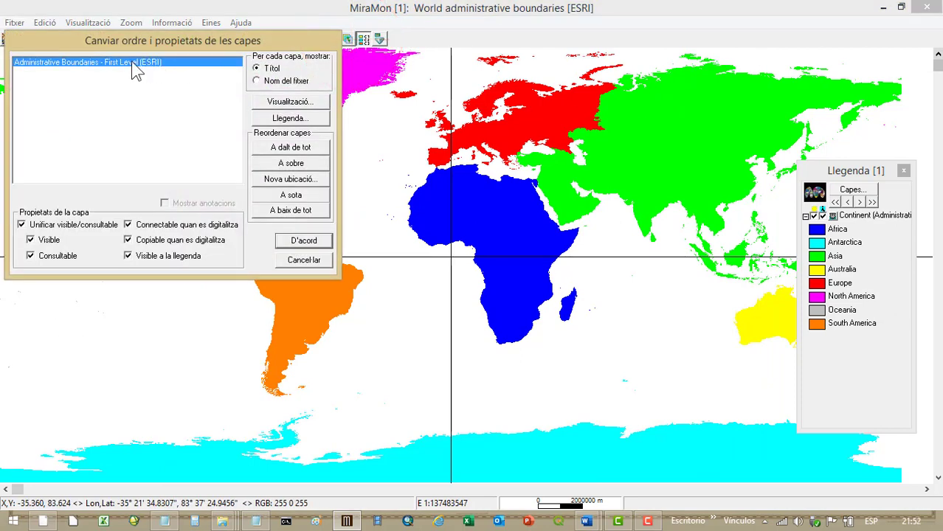
click(282, 121)
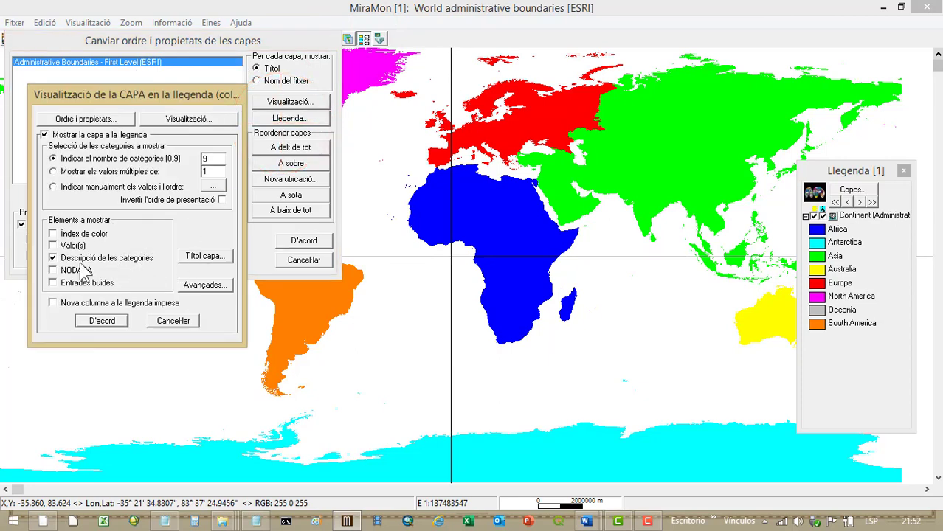
click(194, 257)
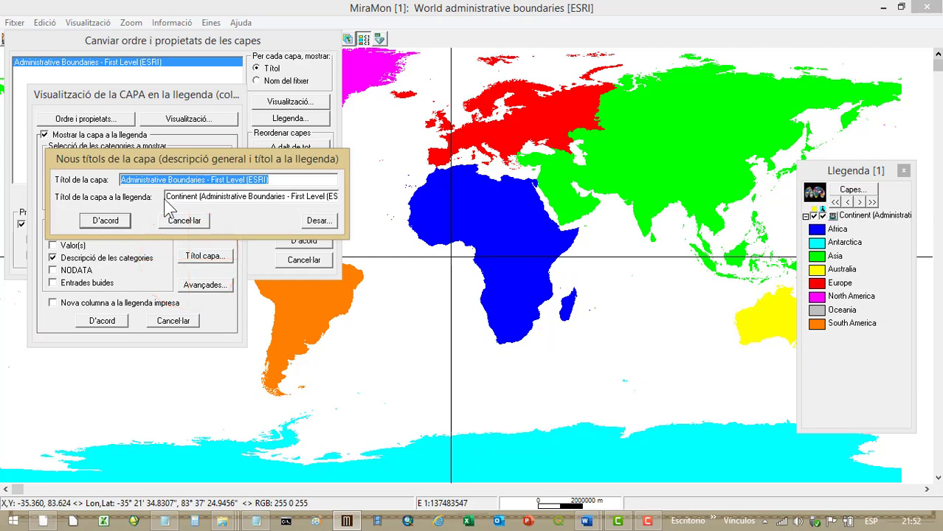
drag(194, 198, 355, 197)
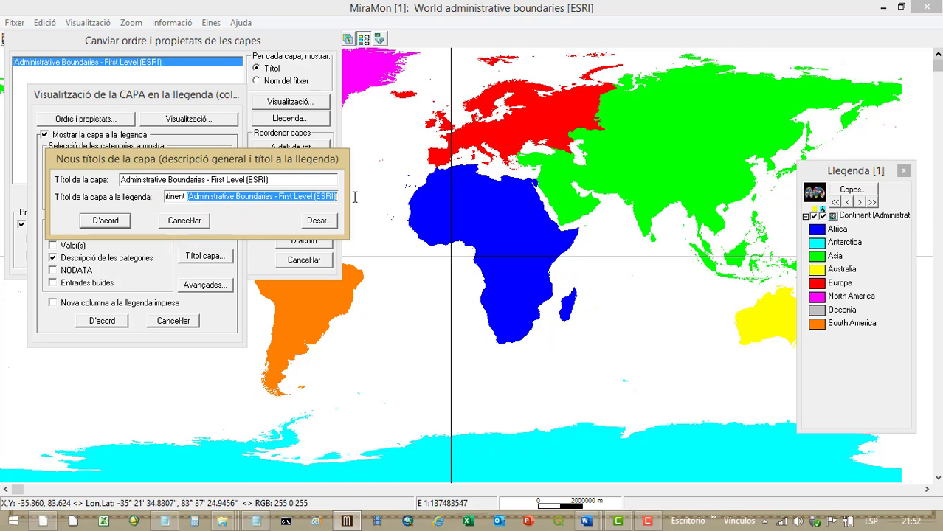
key(Delete)
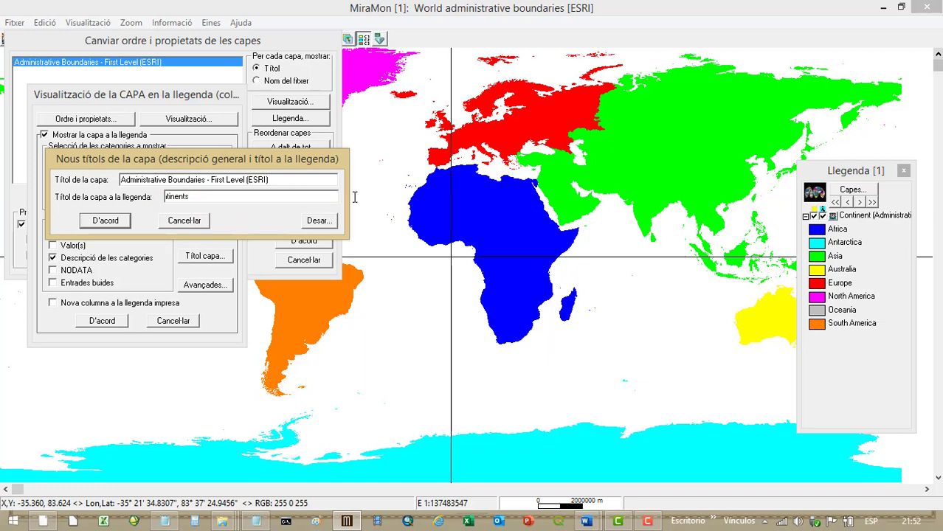
double_click(257, 195)
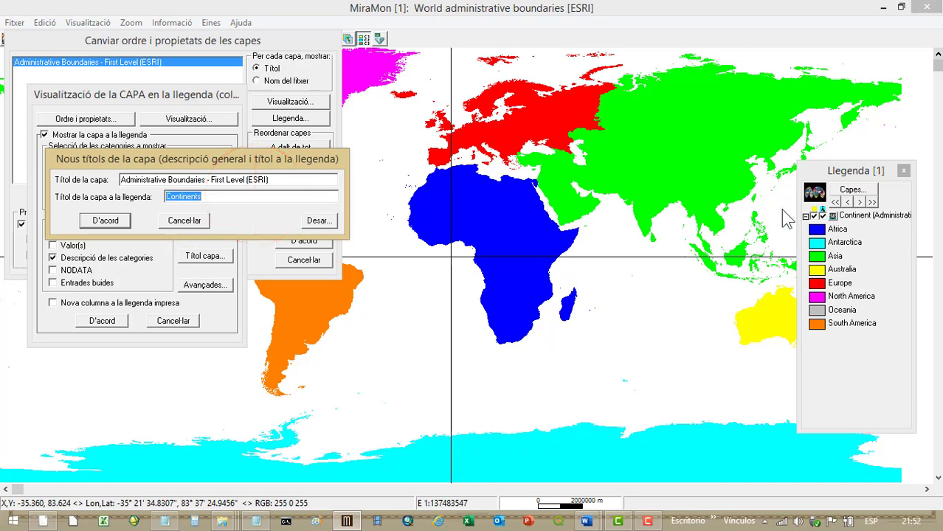
click(118, 220)
click(118, 322)
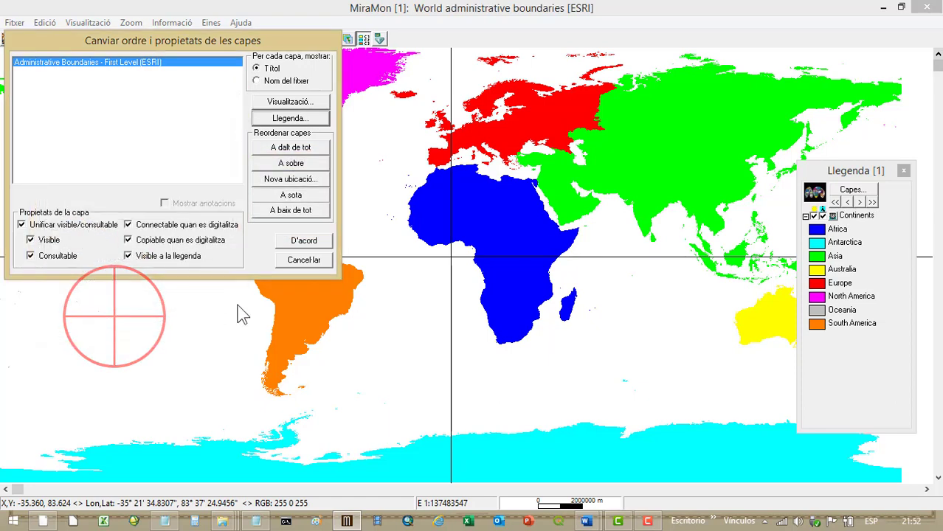
click(302, 241)
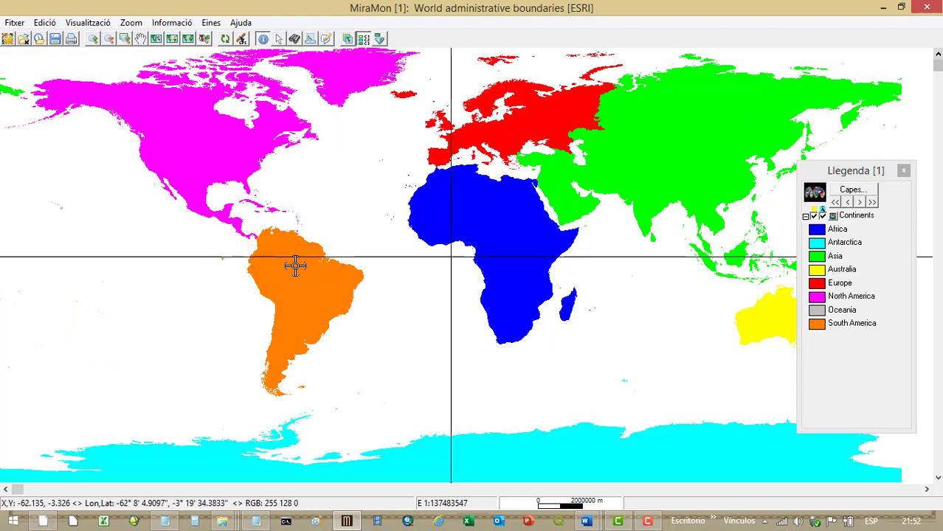
Reopen the print layout with its preview redrawn and move the explanatory text box up to just below the legend.
click(16, 26)
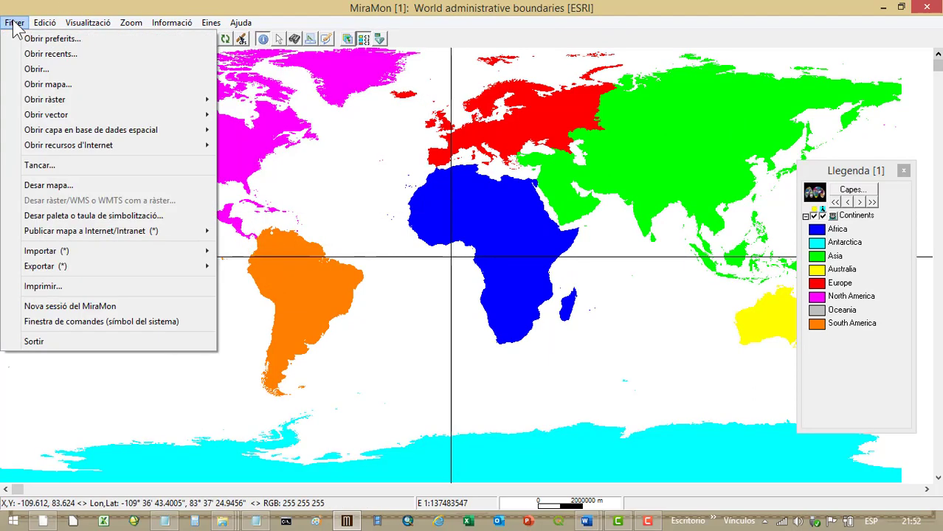
click(37, 287)
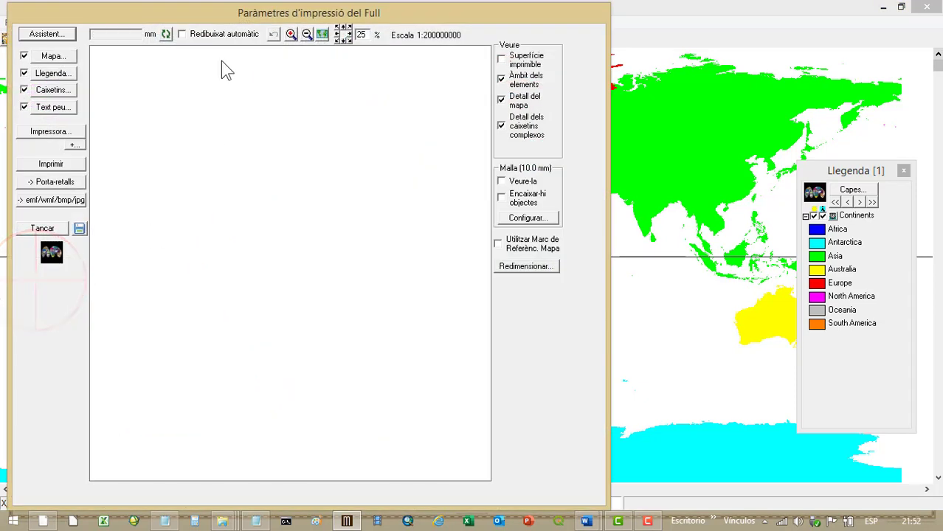
click(165, 34)
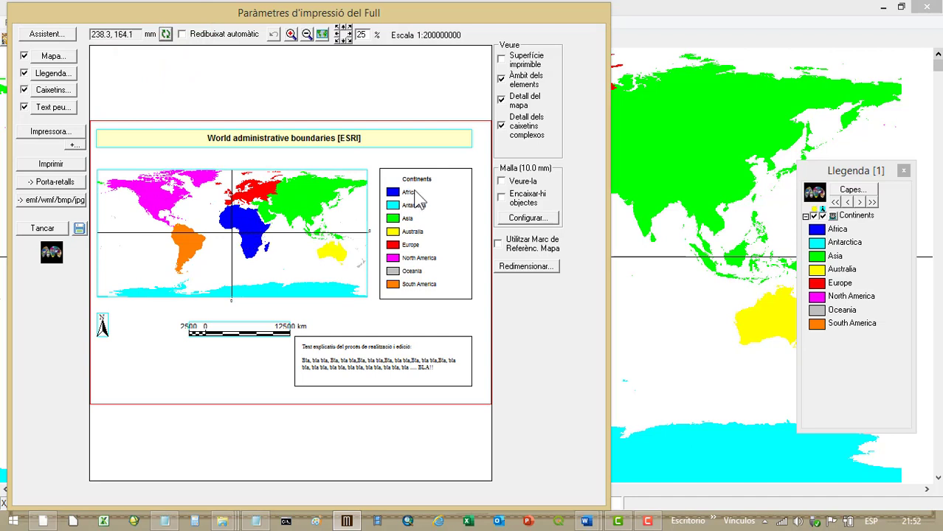
drag(362, 361, 377, 326)
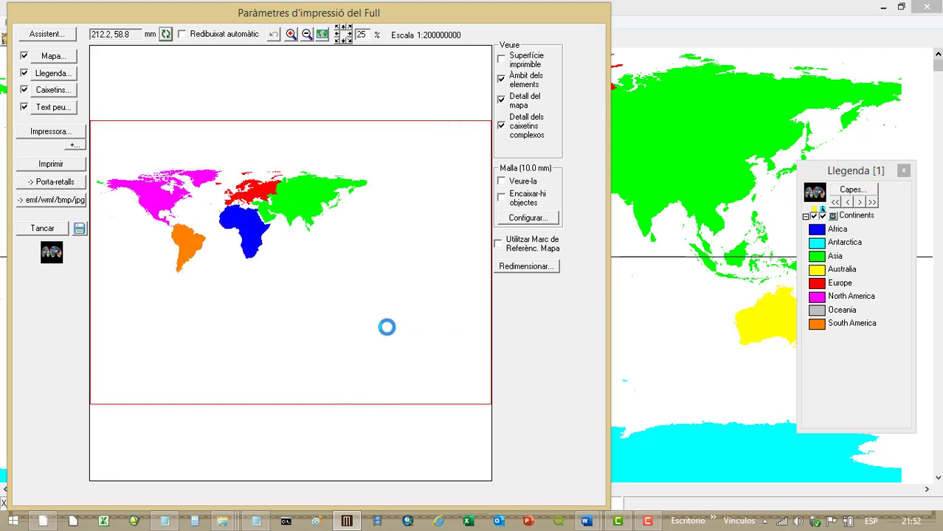
Replace the explanatory text with the author's name, "Data de creació: 18/04/2020" and "Font de dades: Administrative Boundaries [ESRI]", and apply it.
double_click(387, 327)
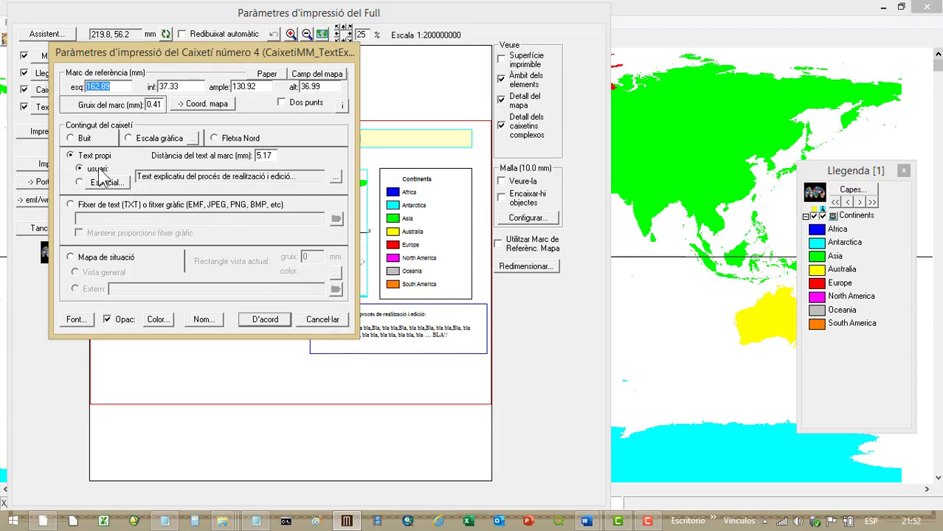
click(336, 177)
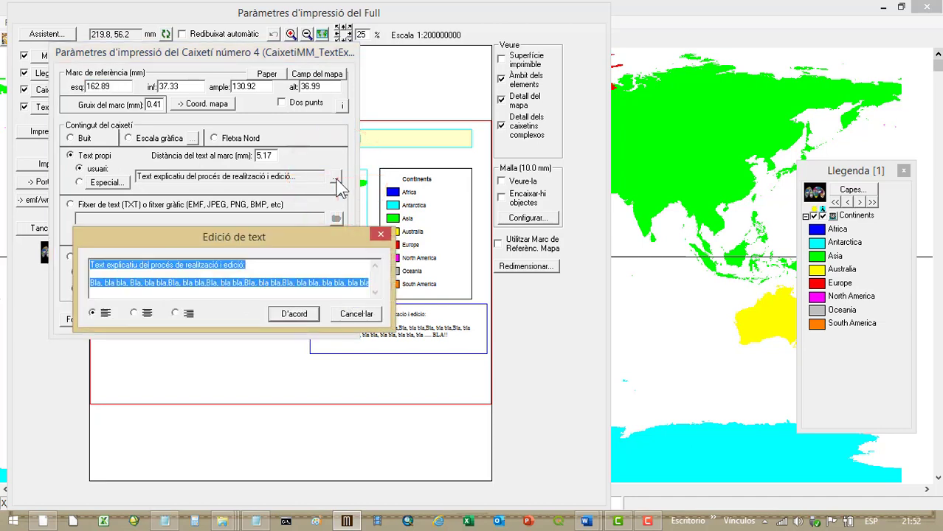
text(Autor: Dr. Padró)
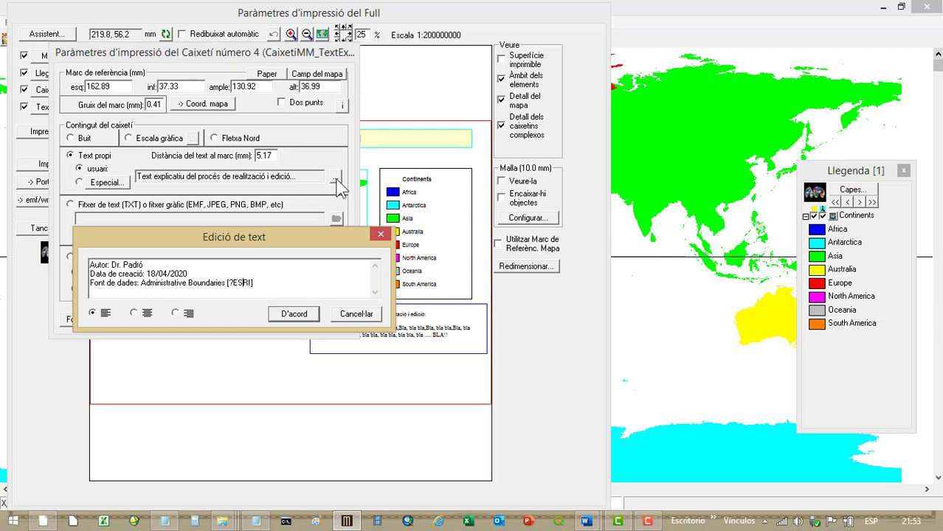
click(309, 311)
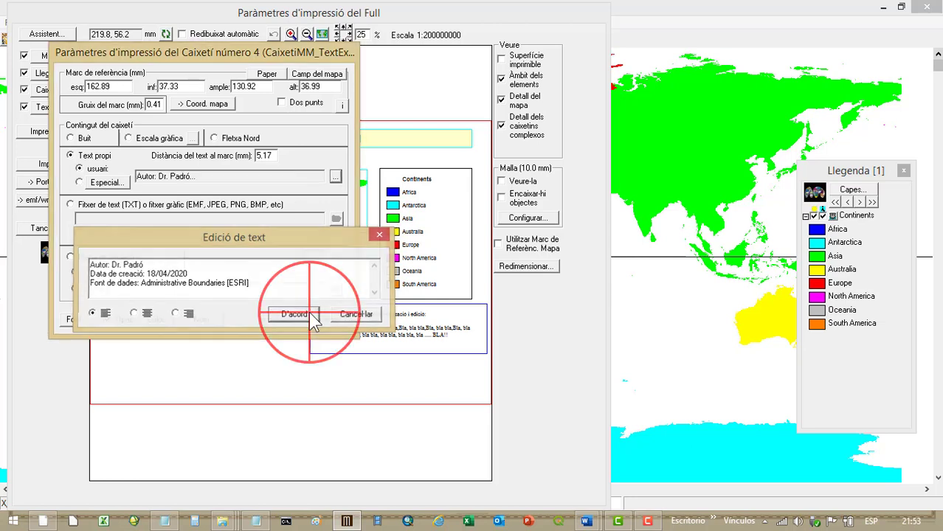
click(206, 321)
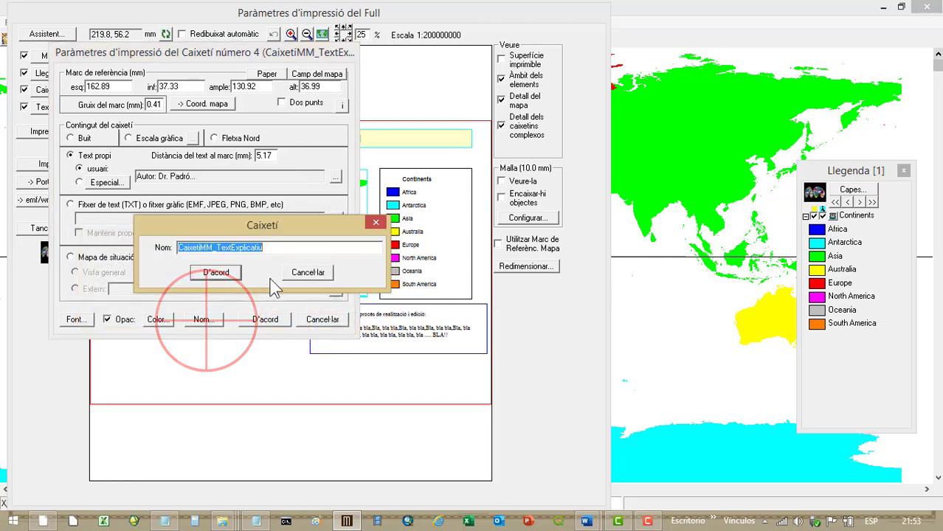
click(307, 273)
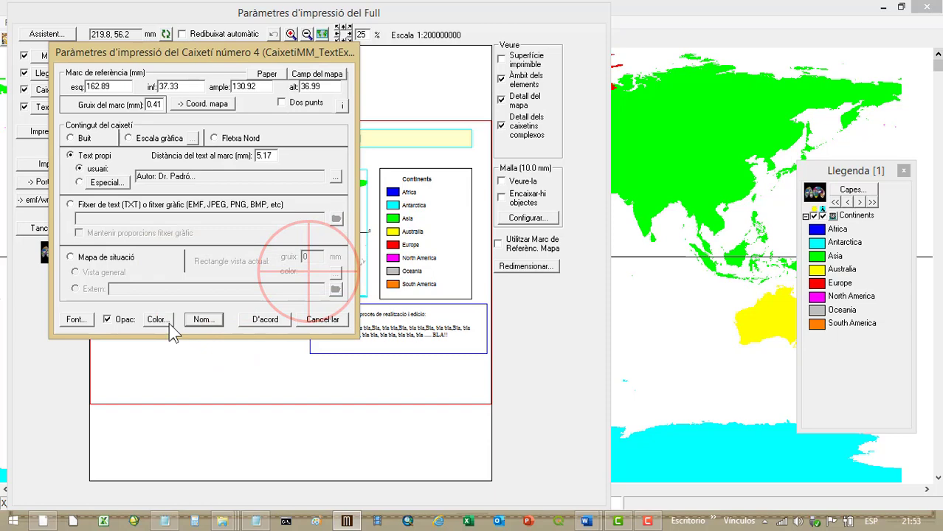
click(264, 320)
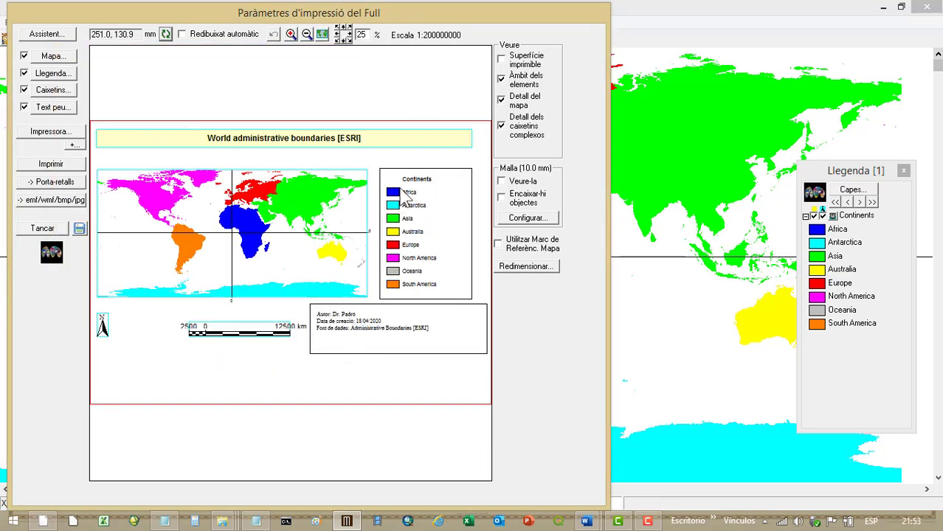
Raise the credits text box's lower edge so the box is about 28 mm high.
click(345, 325)
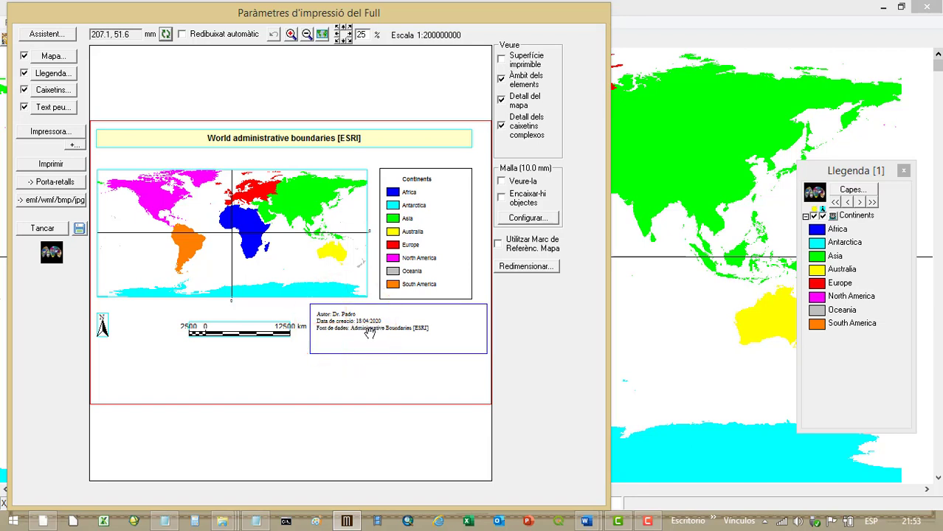
click(371, 357)
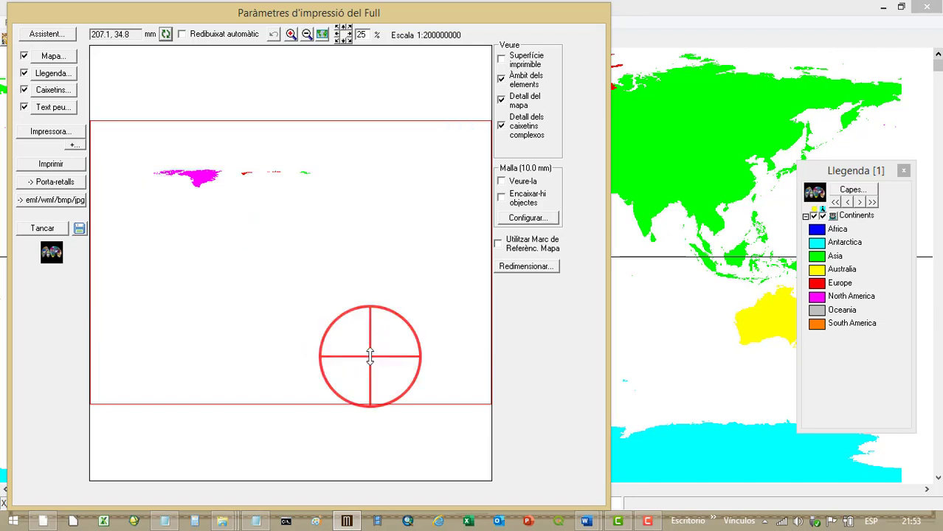
click(373, 336)
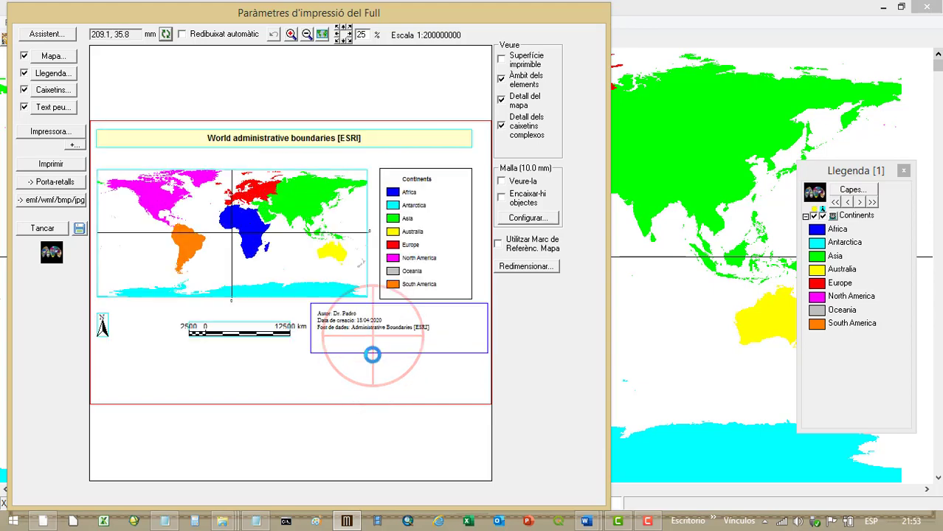
click(373, 343)
click(368, 337)
Change the credits text box's font to Arial at size 12 in its properties and apply the settings.
right_click(360, 331)
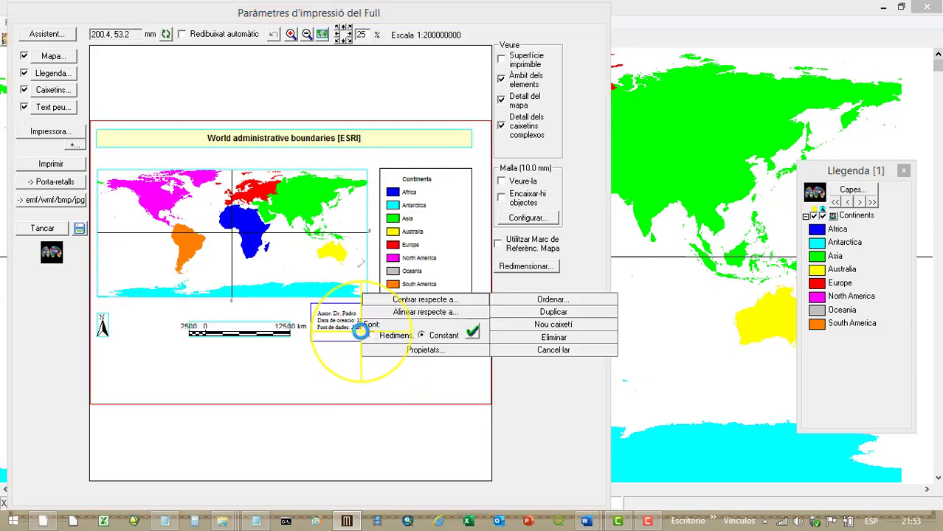
click(425, 350)
click(85, 320)
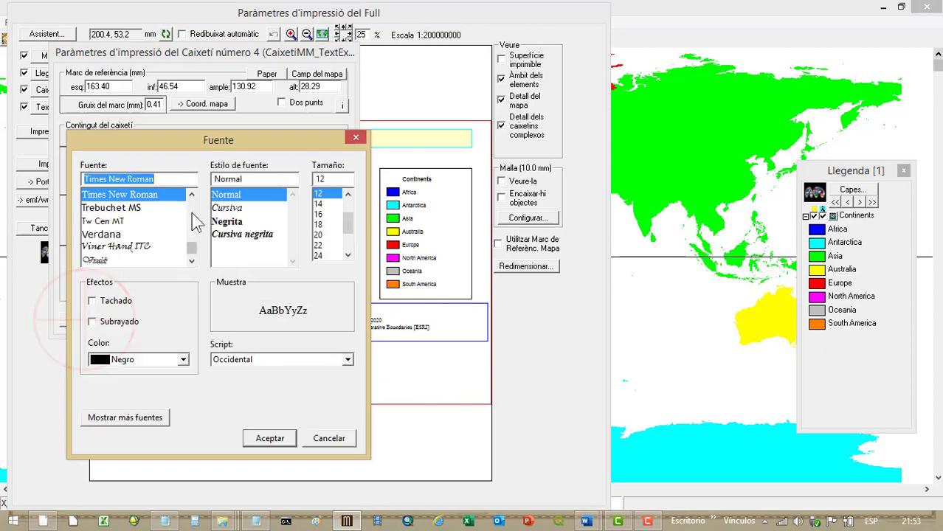
drag(189, 245, 196, 212)
click(124, 259)
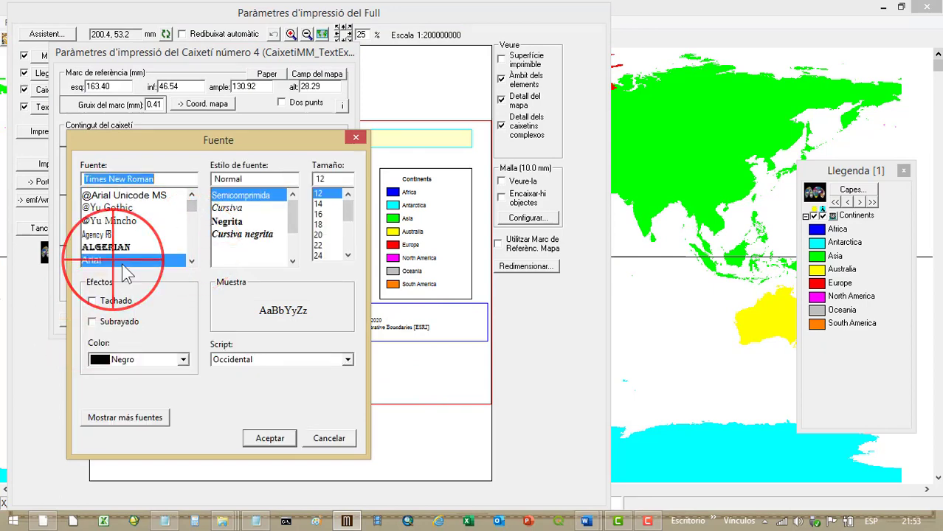
click(285, 437)
click(273, 319)
Reopen the credits text box's properties and set the distance from text to frame to 2 mm.
click(384, 322)
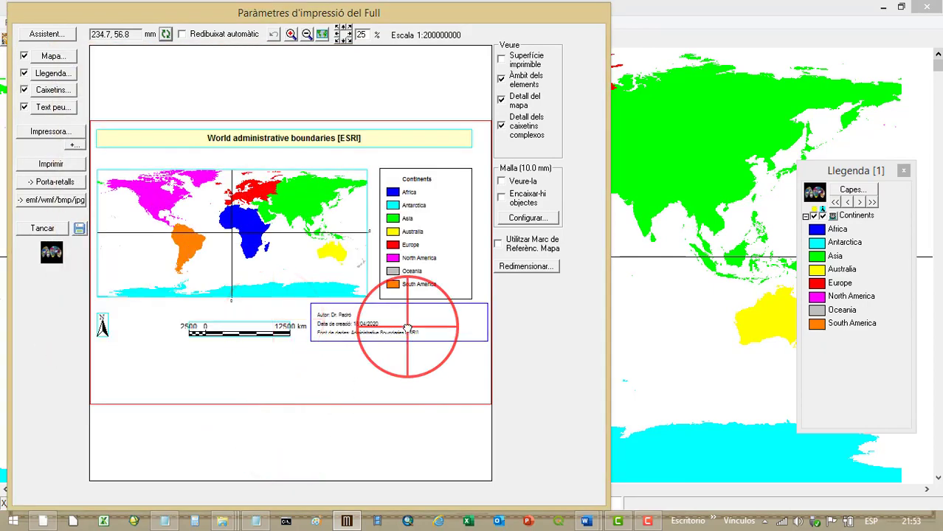
right_click(373, 325)
click(454, 344)
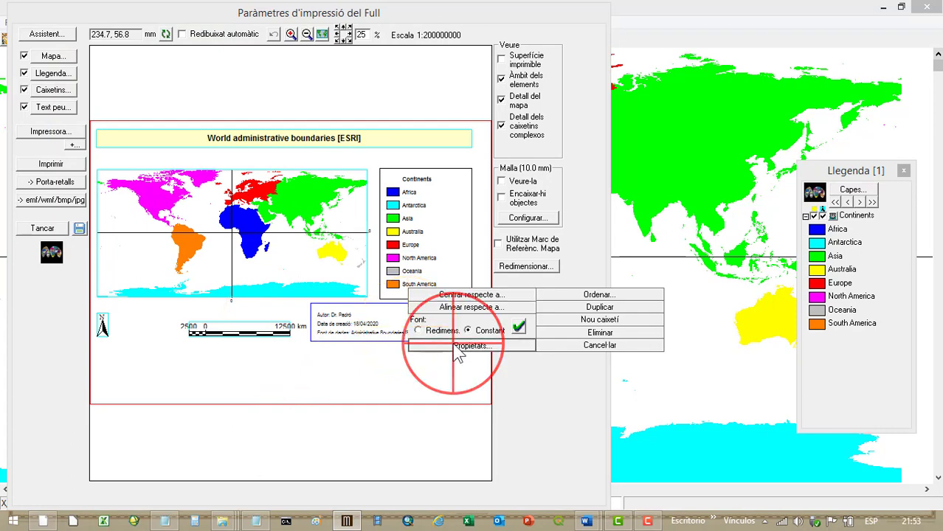
drag(229, 65, 644, 114)
click(687, 207)
drag(686, 208, 673, 209)
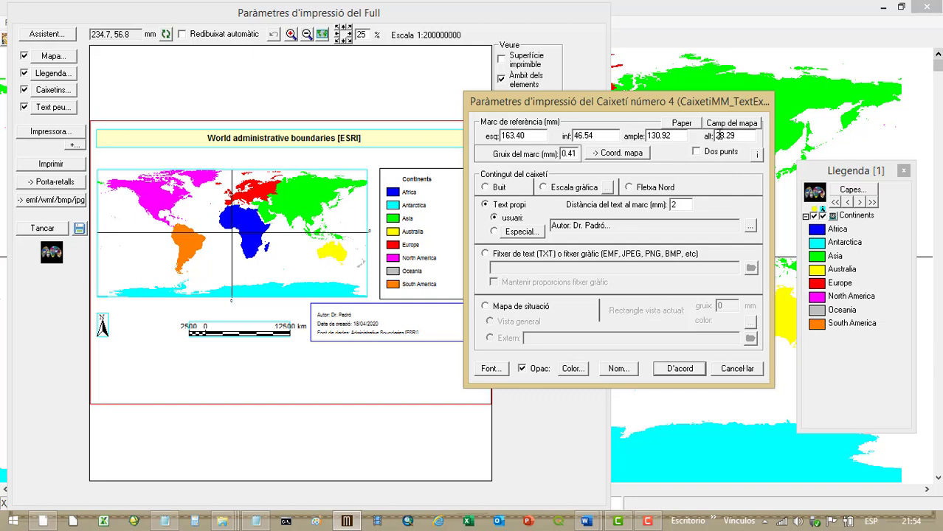
Set the text box's height to 25 mm, its width to 100 mm and its lower position to 50 mm.
drag(719, 136, 737, 136)
text(5)
drag(672, 137, 653, 136)
double_click(576, 136)
text(50)
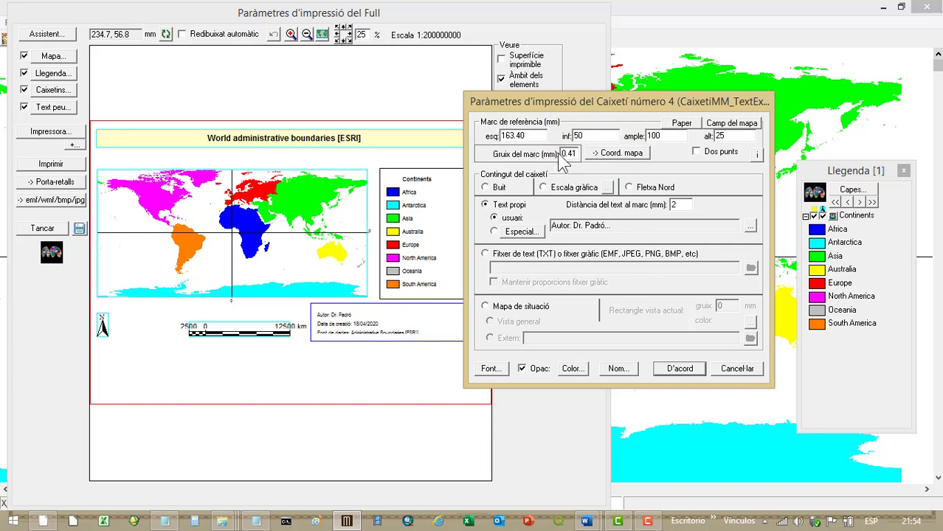
Set the text box's frame thickness to 1 mm and apply the box settings.
double_click(565, 155)
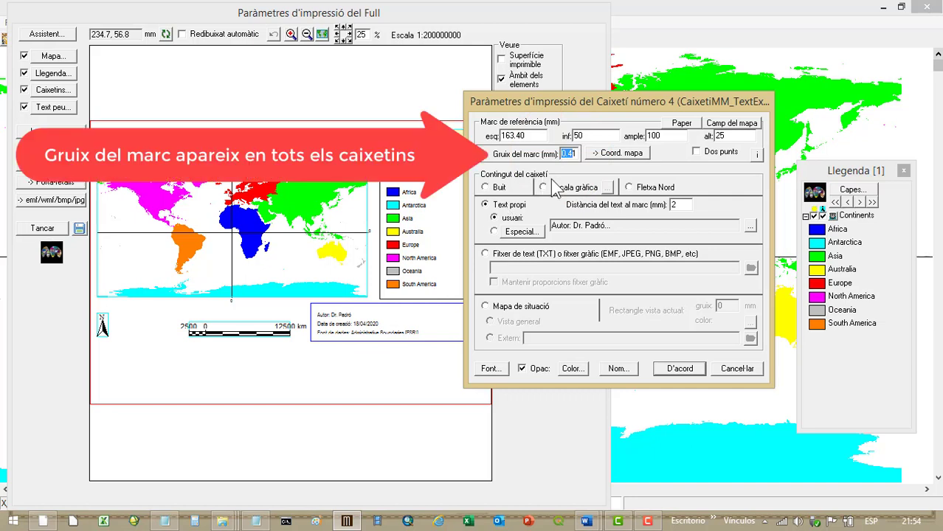
click(571, 154)
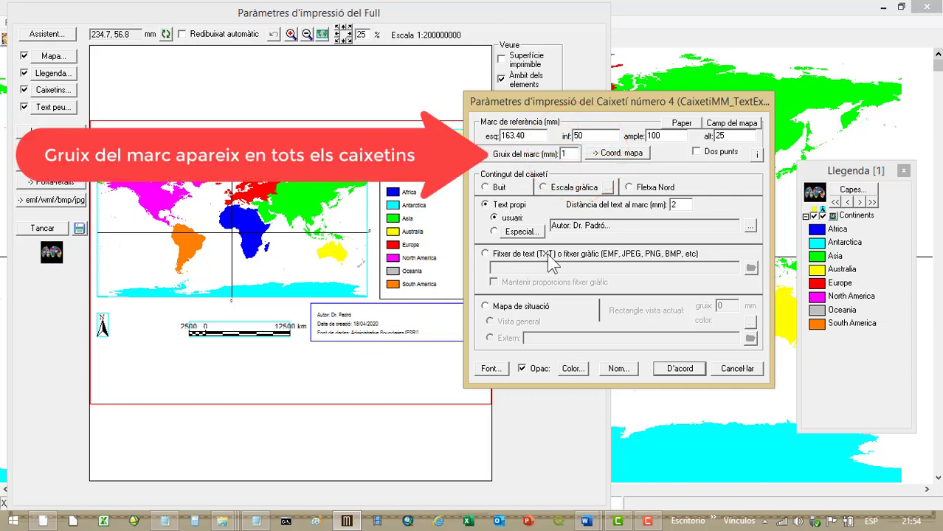
click(680, 368)
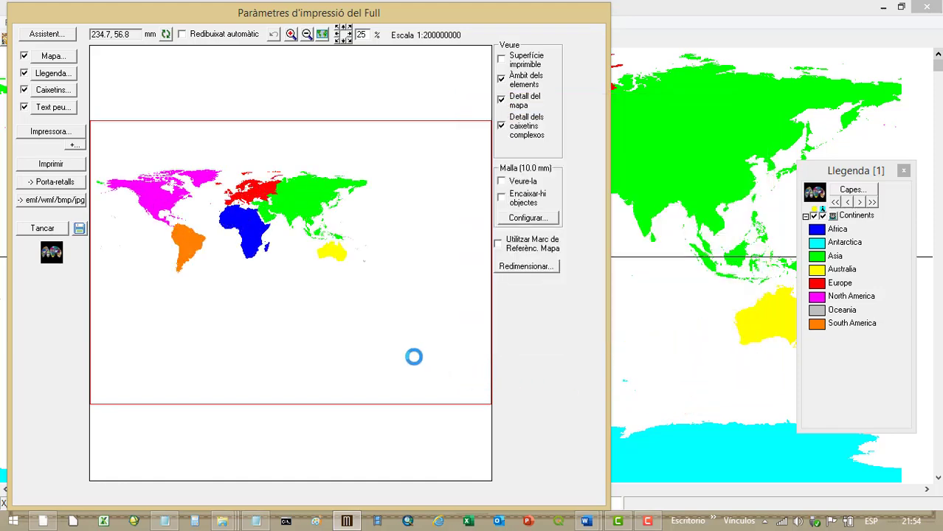
Move the credits text box so its right edge lines up with the legend's right edge, just below the legend.
click(414, 357)
click(384, 321)
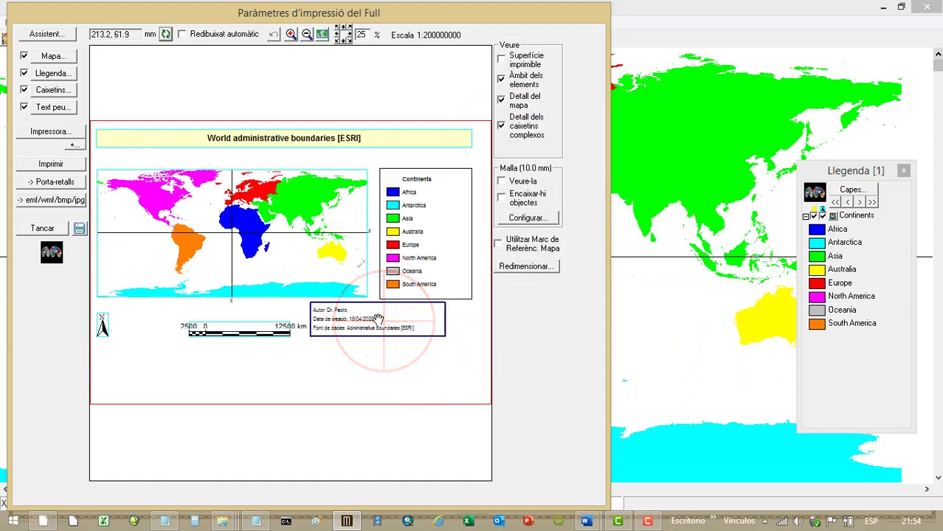
drag(378, 318, 405, 324)
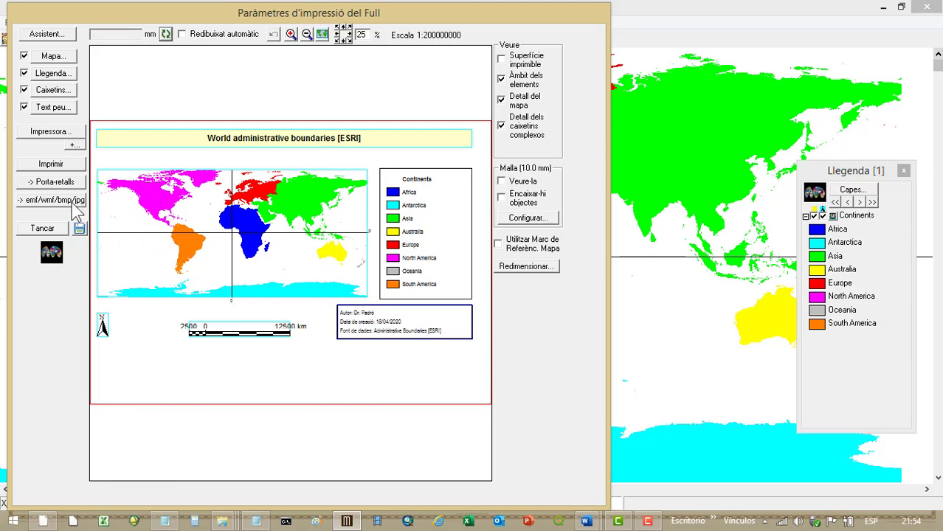
Export the print layout as a metafile (*.emf;*.wmf) named Composicio_Mon_MM in the COMPOSICIO folder.
click(73, 205)
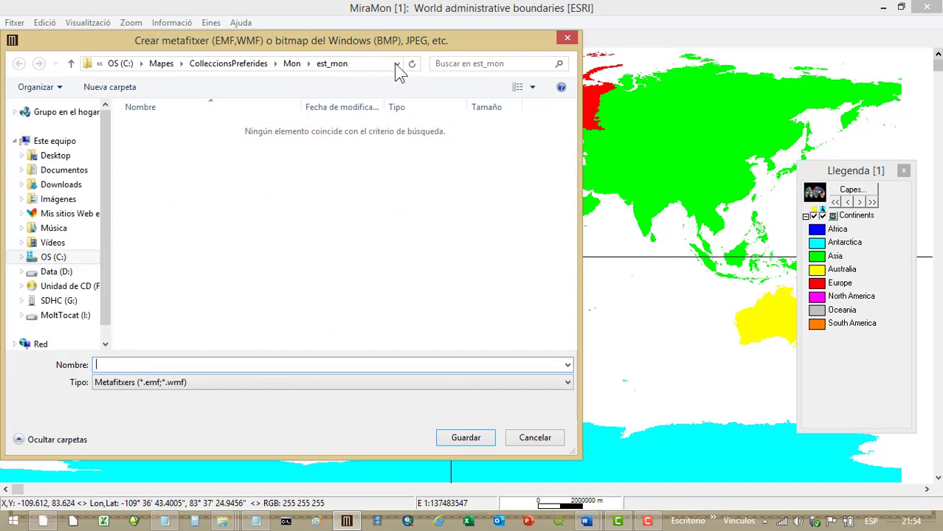
click(398, 63)
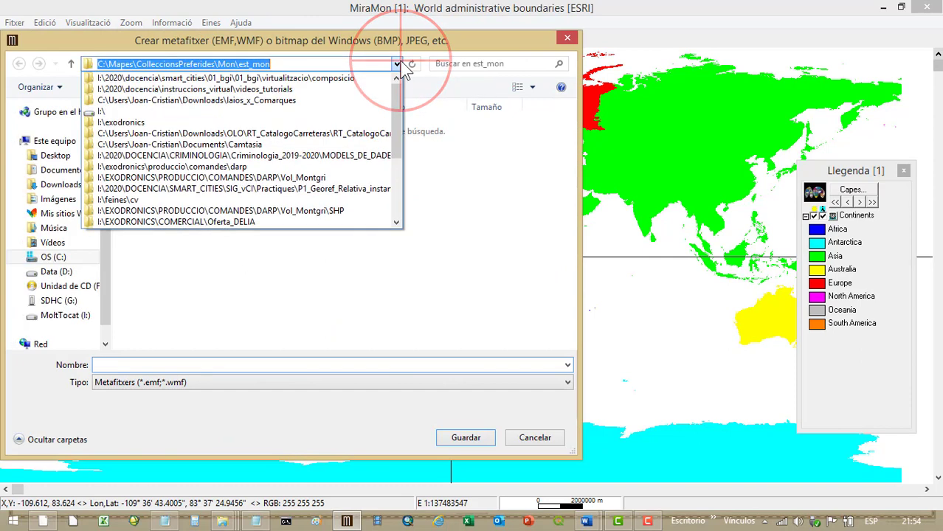
click(344, 77)
click(170, 382)
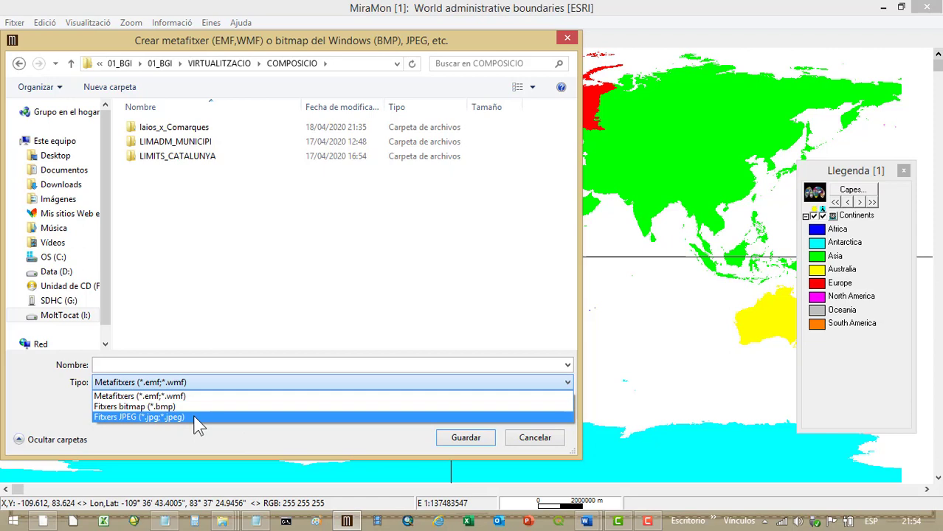
click(143, 398)
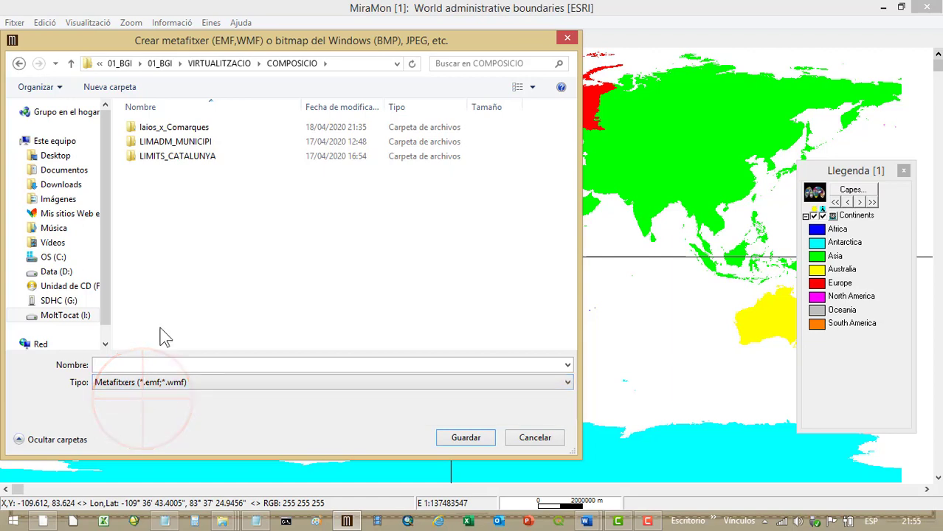
click(186, 363)
text(C)
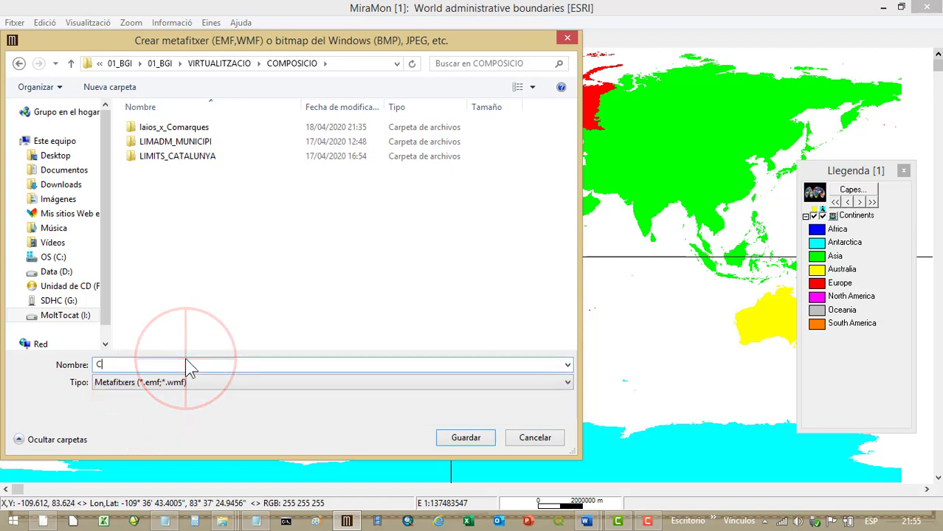
text(omposicio_Mon_)
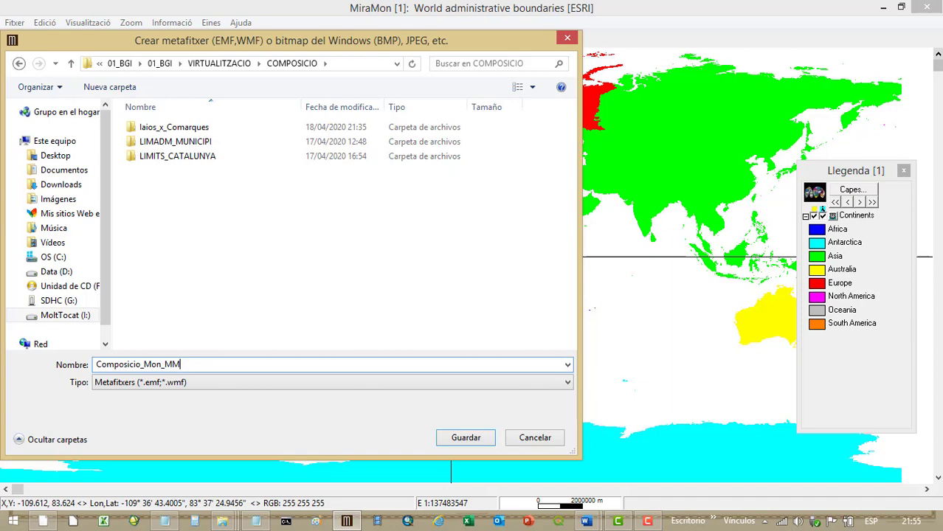
text(MM)
key(Return)
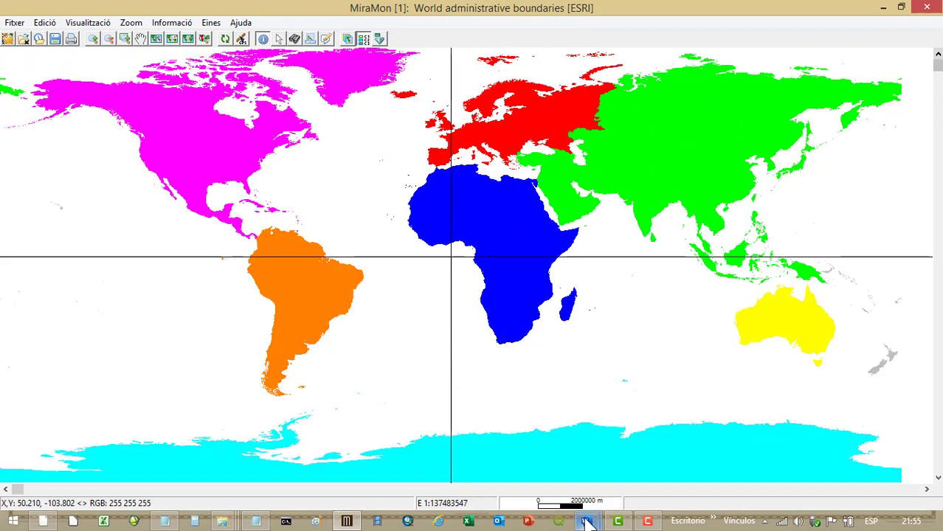
Switch to Documento1 in Word and place the cursor on the empty line between the Figura 1 caption and the Font line.
click(586, 521)
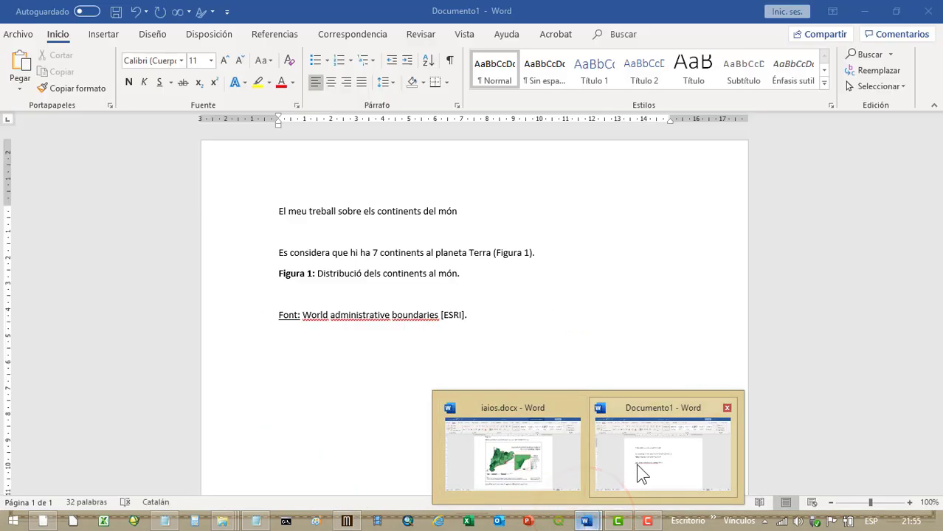
click(637, 465)
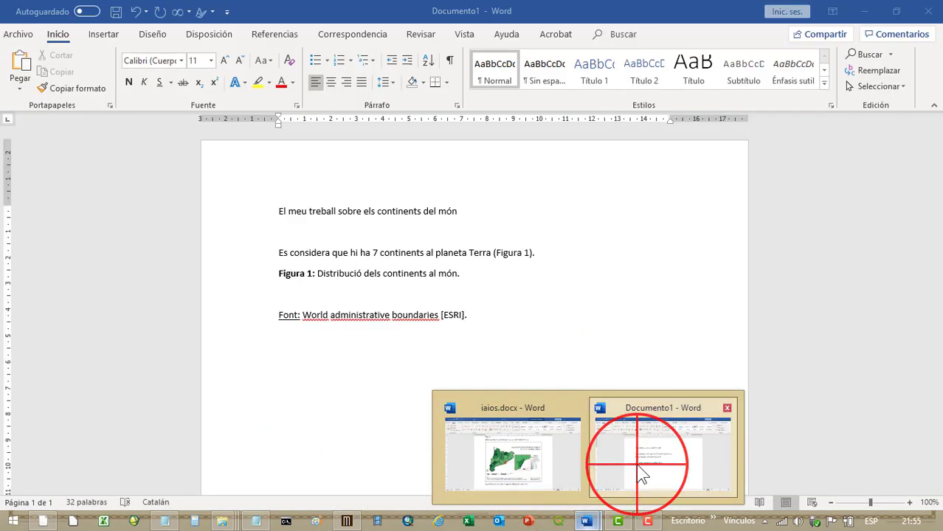
click(332, 295)
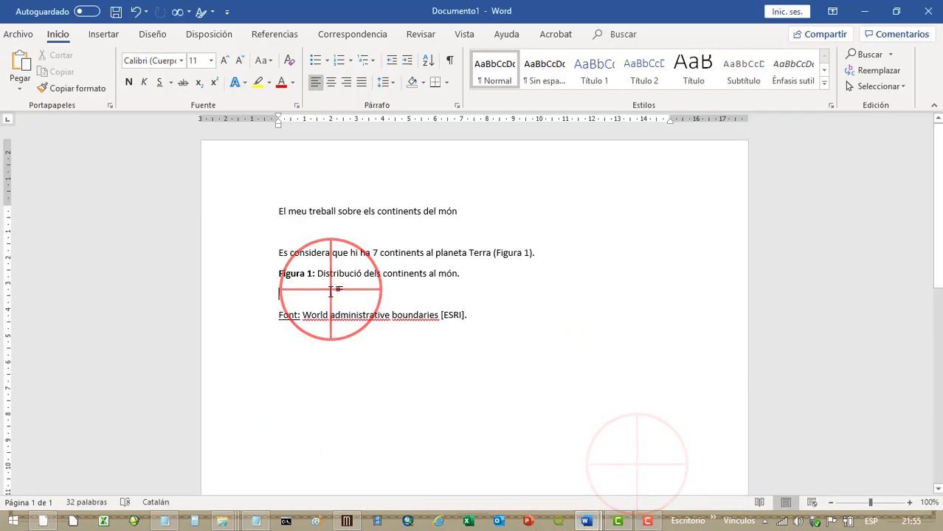
Insert the picture Composicio_Mon_MM.emf from the COMPOSICIO folder below the Figura 1 caption and deselect it.
click(107, 36)
click(116, 58)
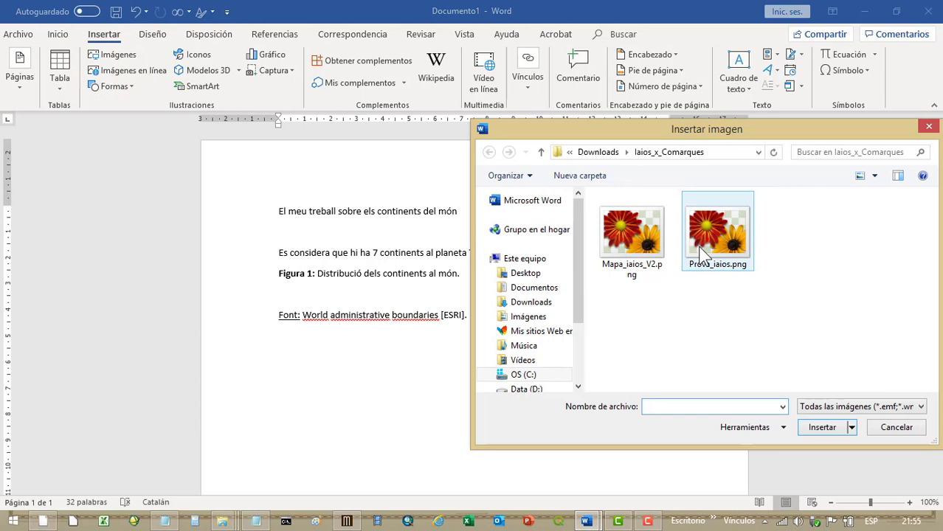
click(598, 152)
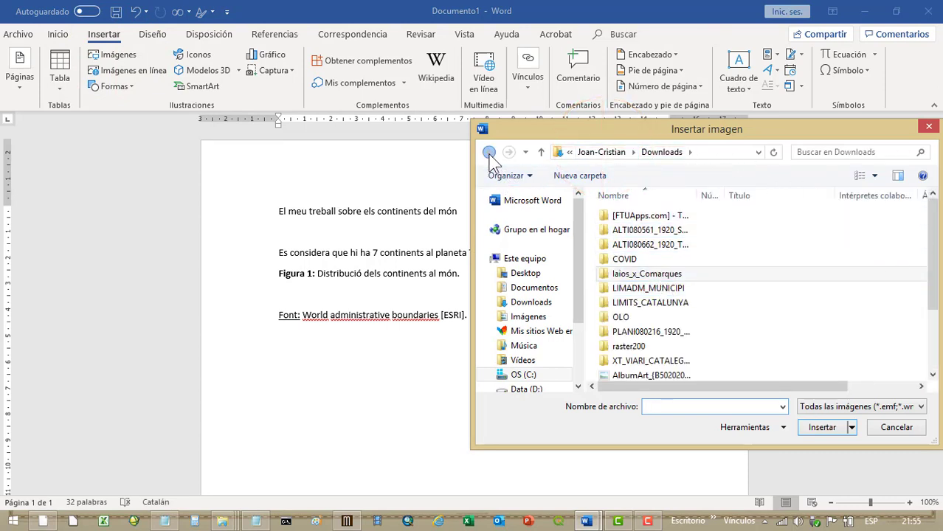
click(758, 153)
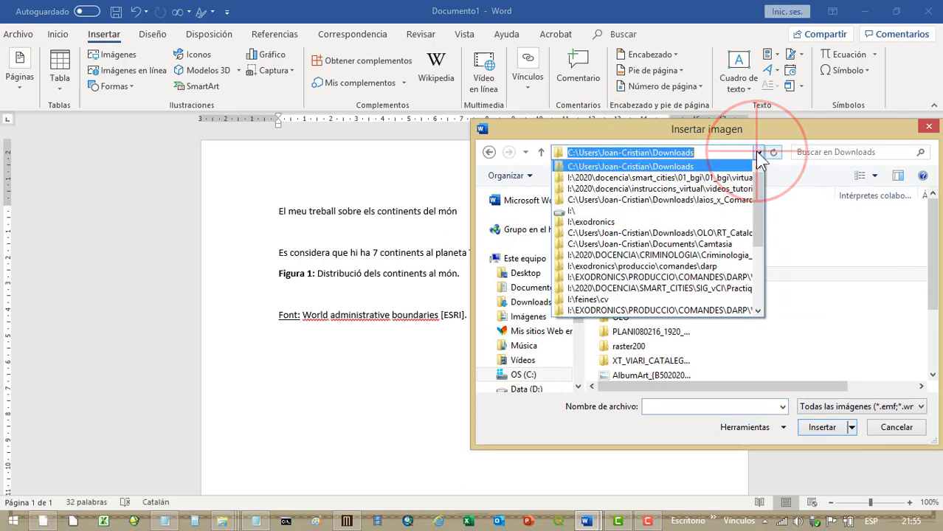
click(735, 176)
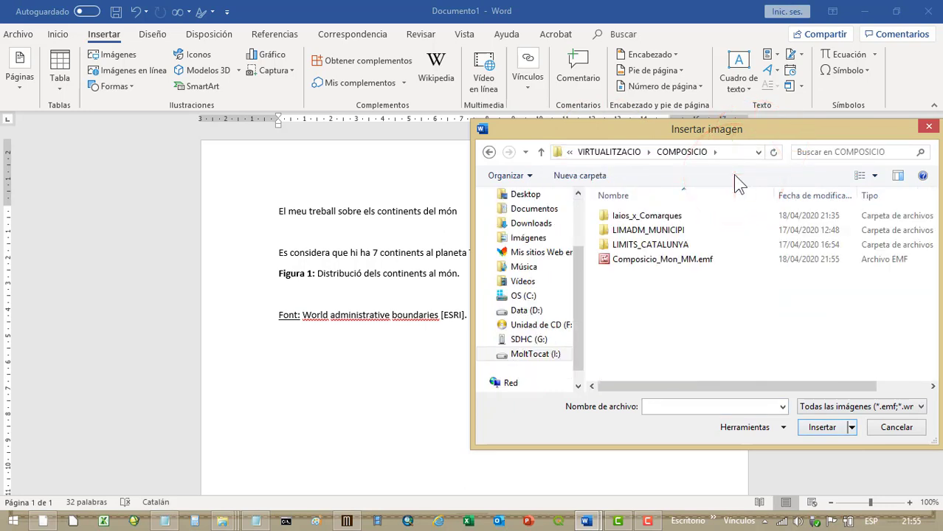
click(685, 264)
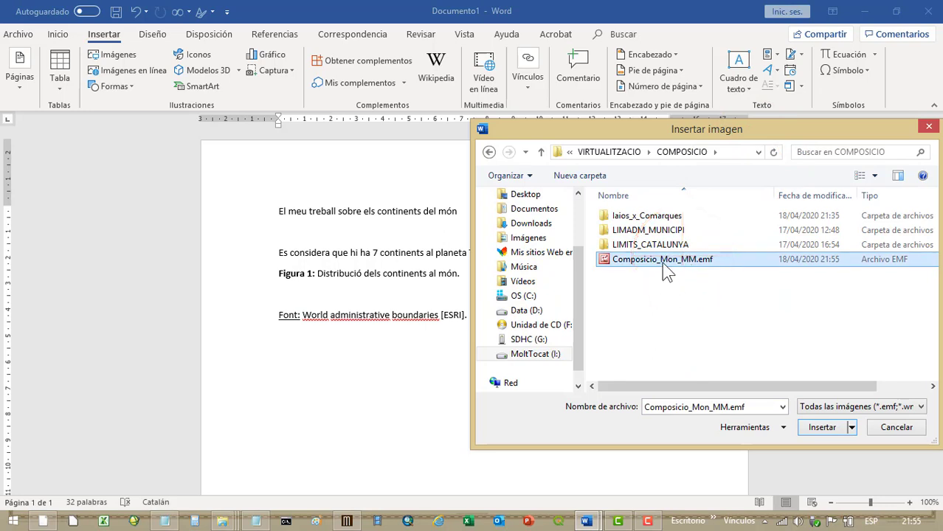
click(823, 427)
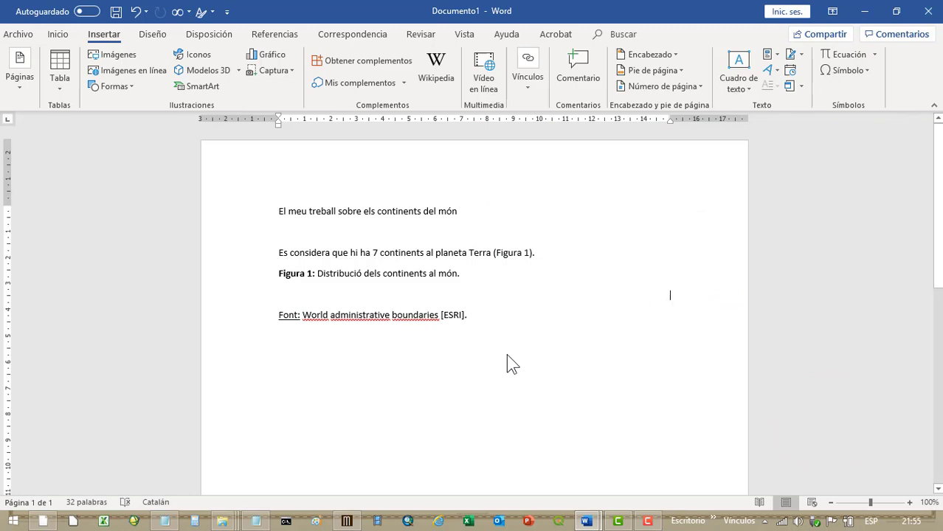
key(ctrl+v)
scroll(516, 361, down, 2)
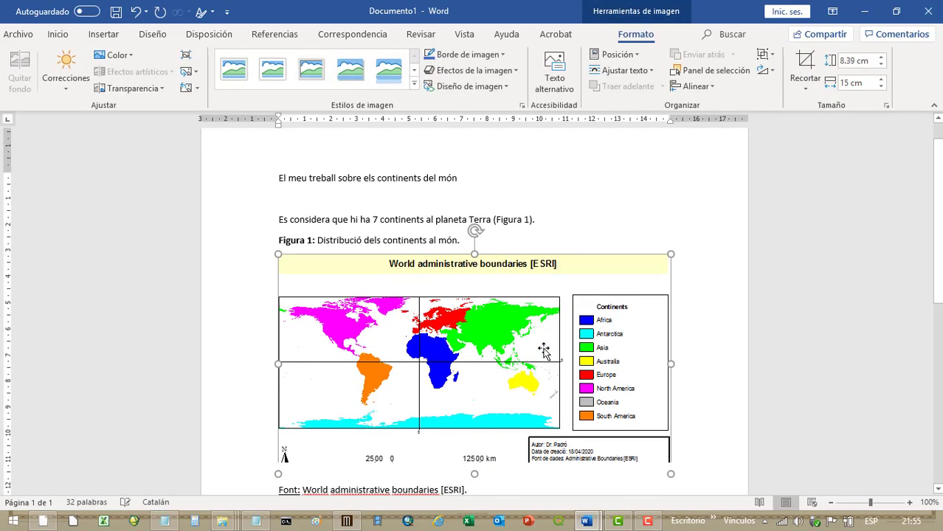
click(701, 358)
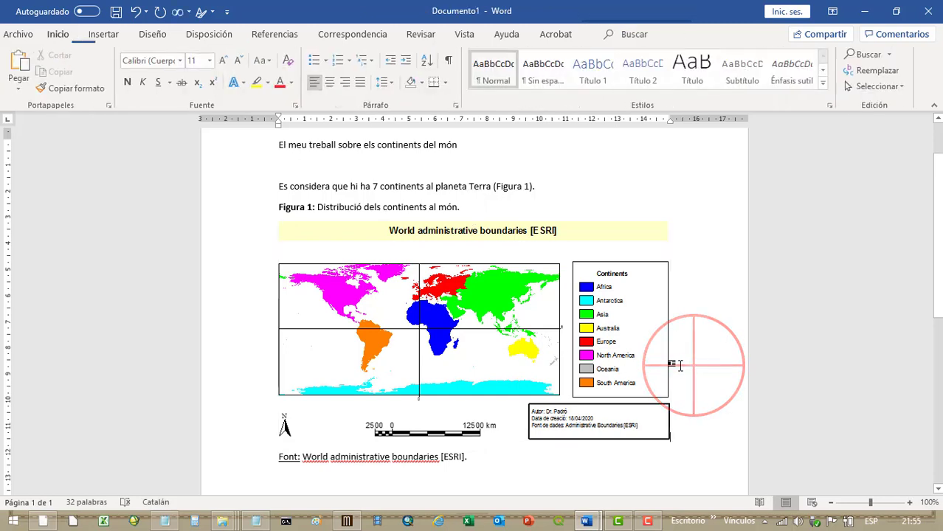